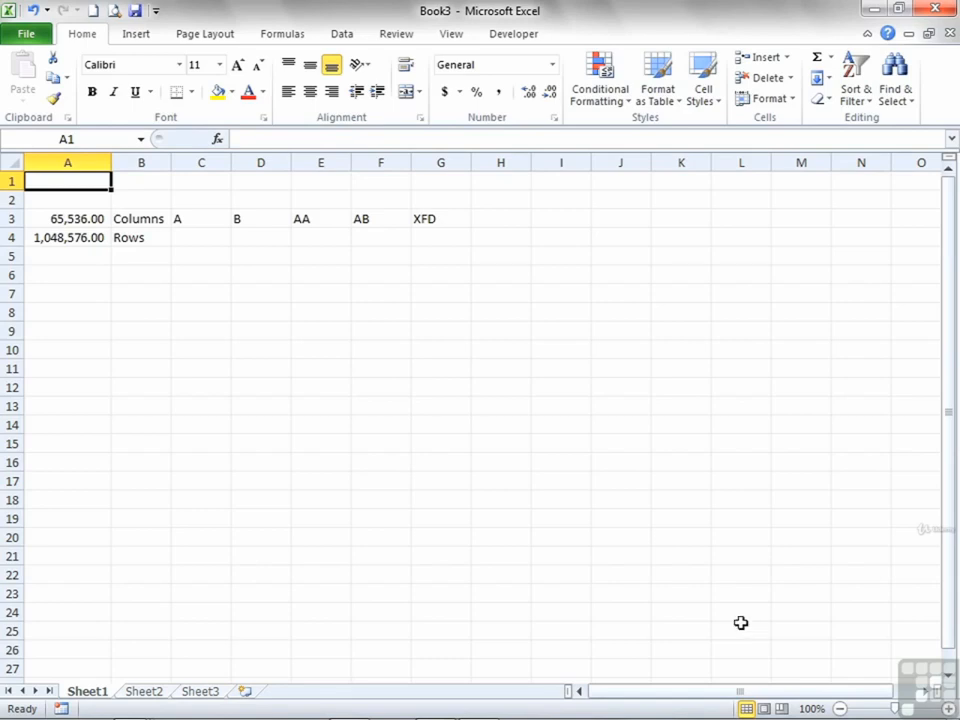
# - Examine the worksheet size formulas in A3 and A4 and the sample column labels in row 3
pyautogui.click(88, 220)
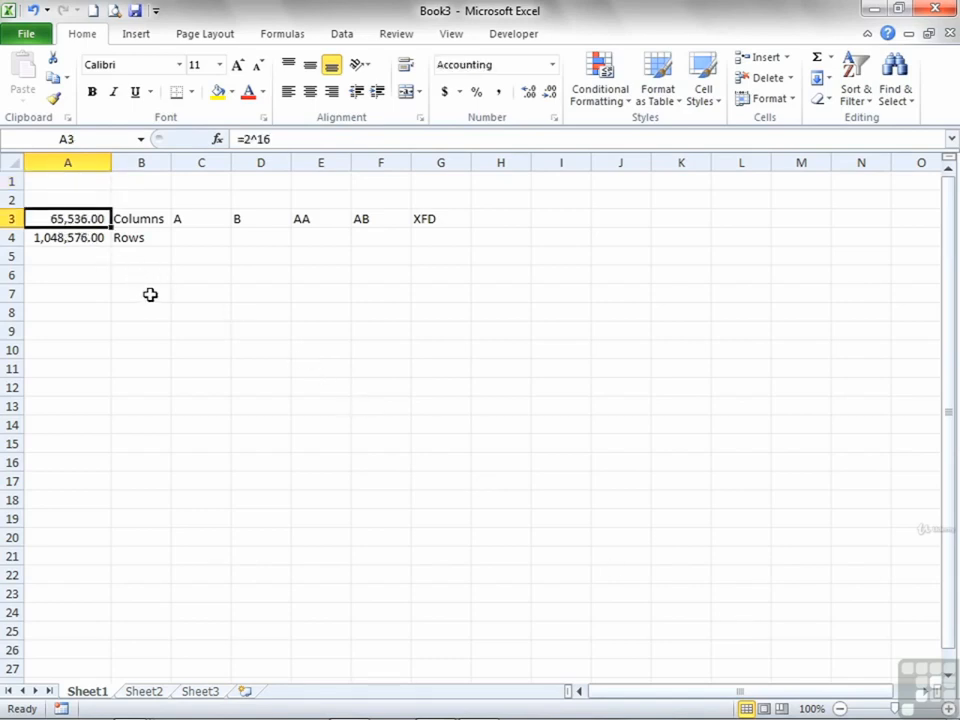
pyautogui.click(260, 220)
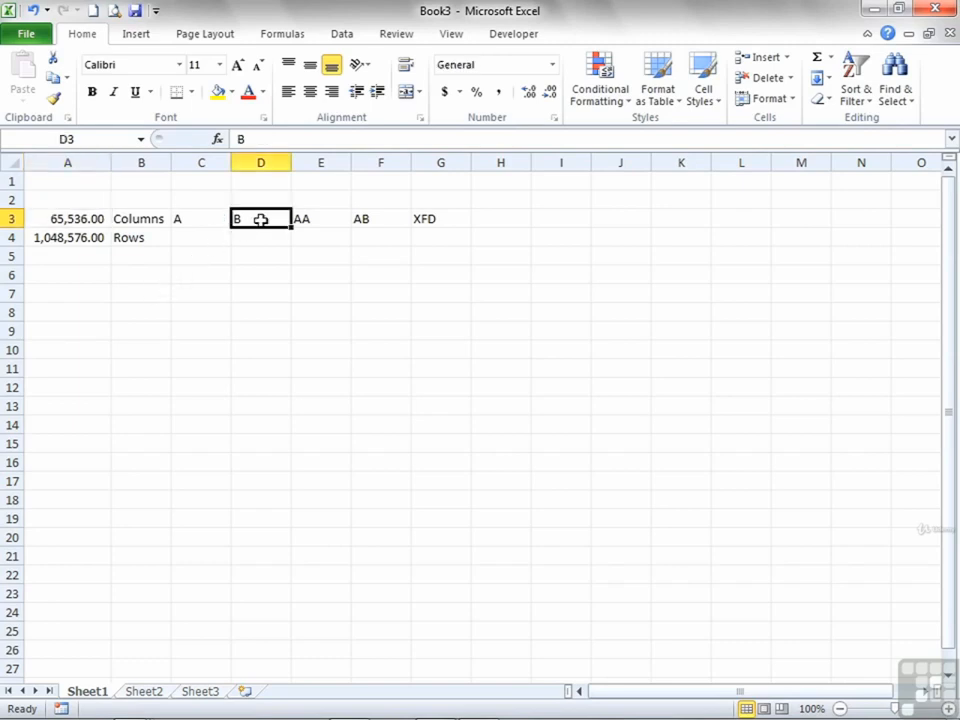
pyautogui.click(318, 220)
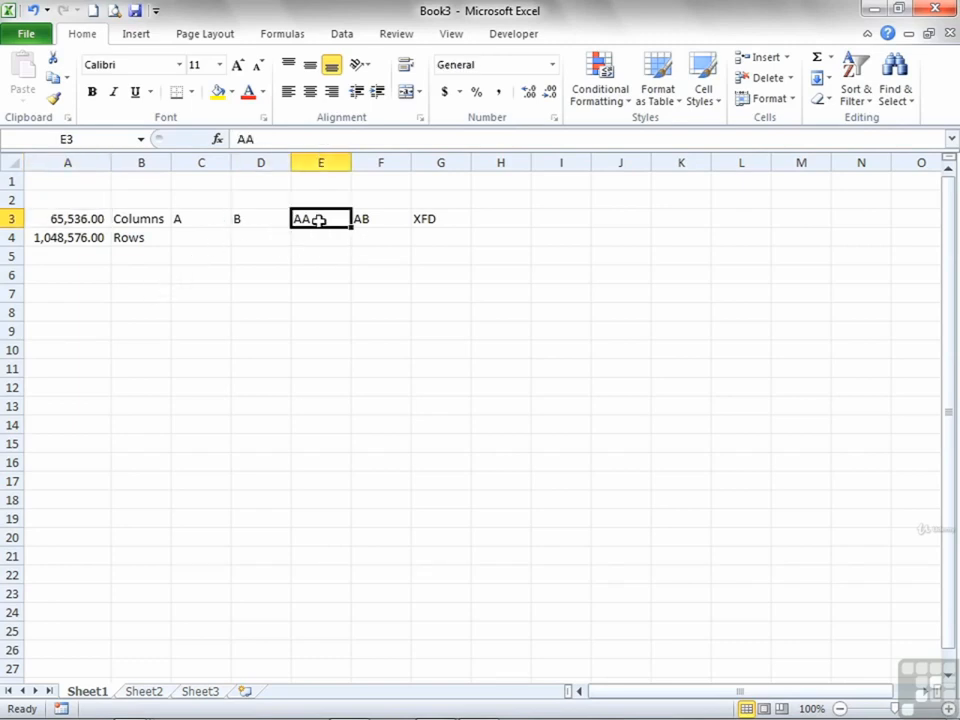
pyautogui.click(370, 220)
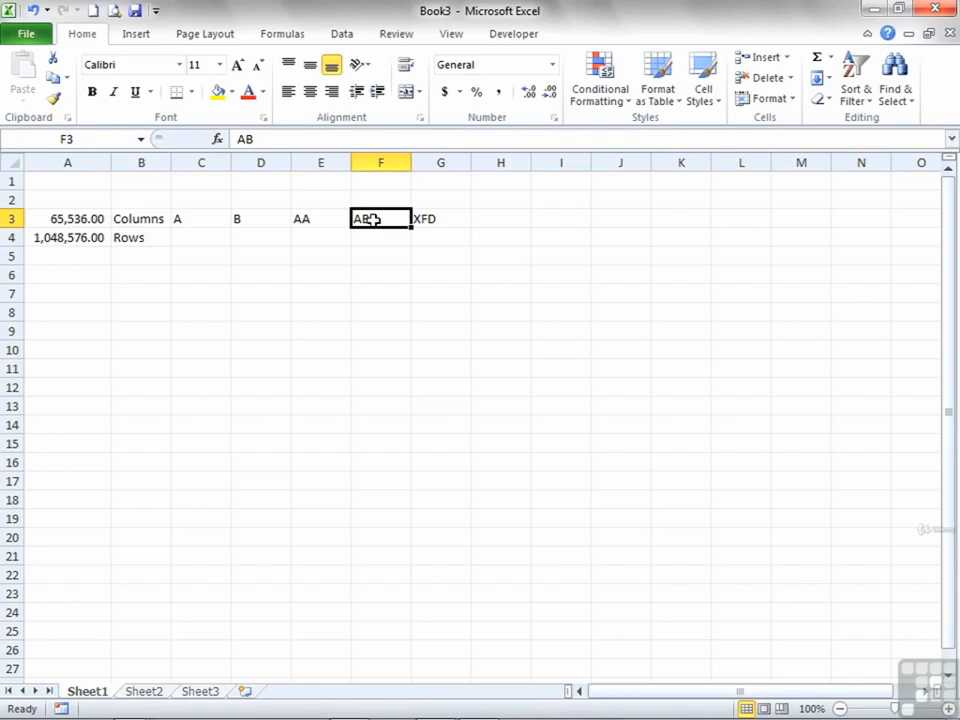
pyautogui.click(439, 219)
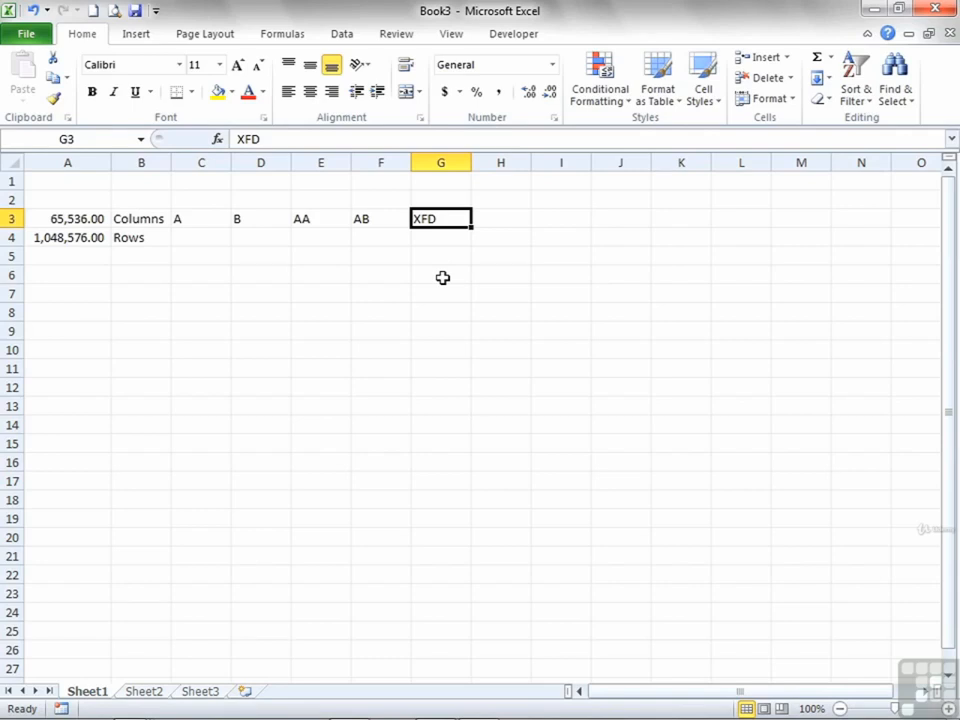
pyautogui.click(70, 238)
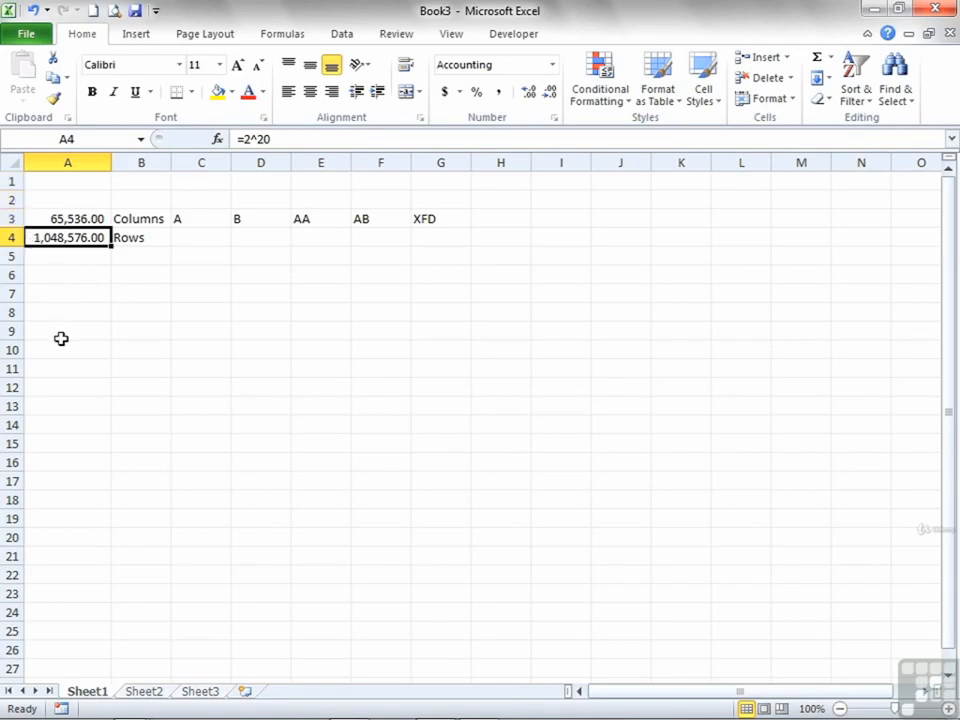
pyautogui.scroll(-9, 63, 381)
pyautogui.scroll(4, 62, 382)
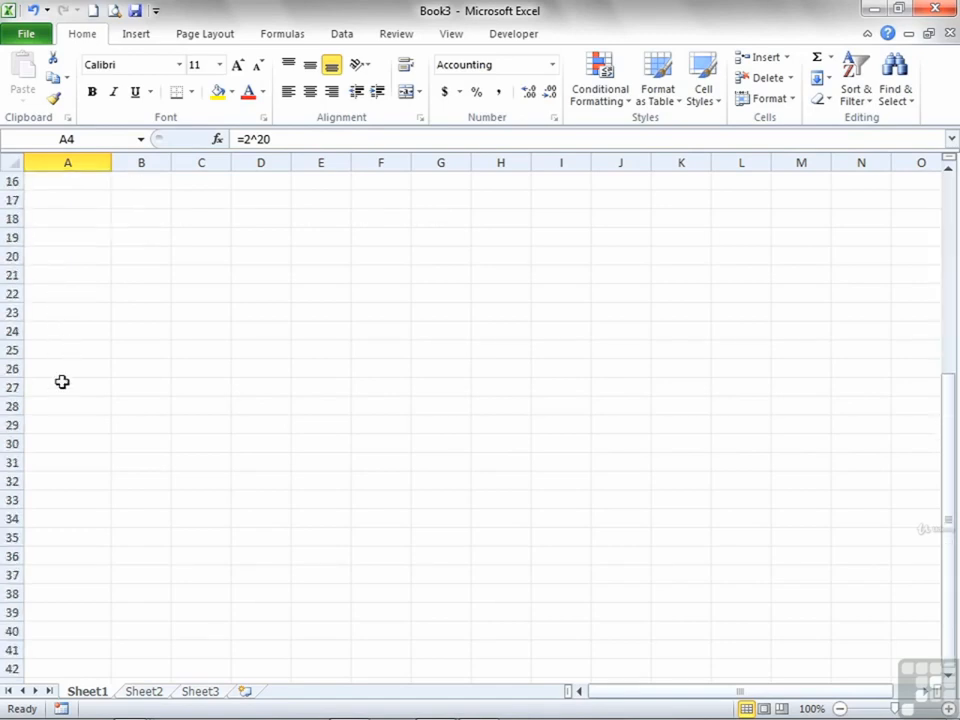
pyautogui.scroll(5, 62, 381)
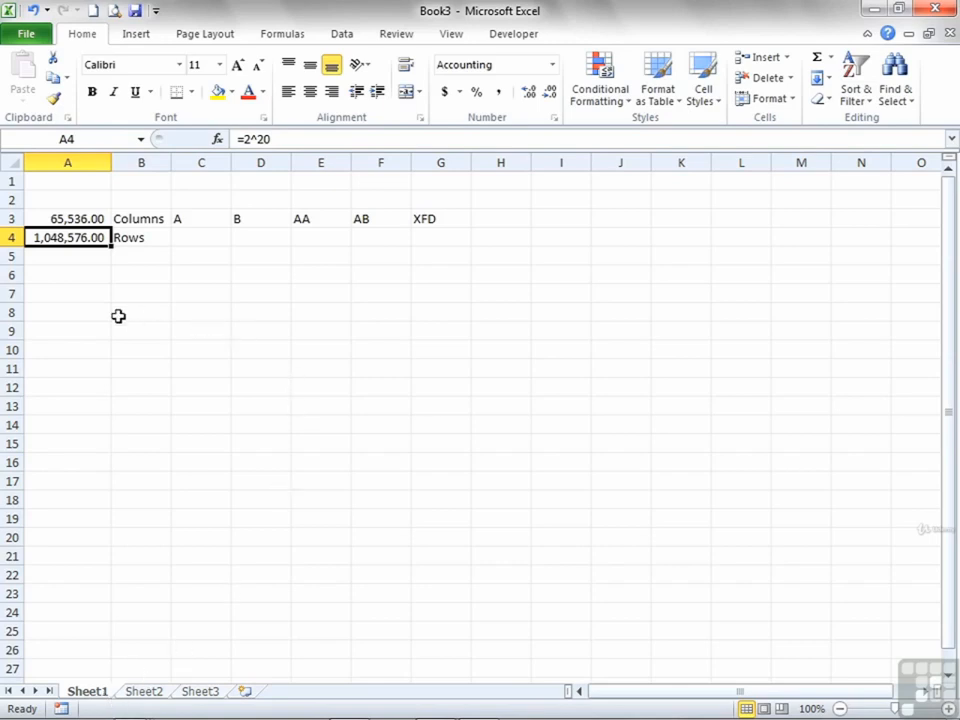
# - Enter the file extension .xlsx in cell A7 and .xls in cell A8
pyautogui.click(91, 295)
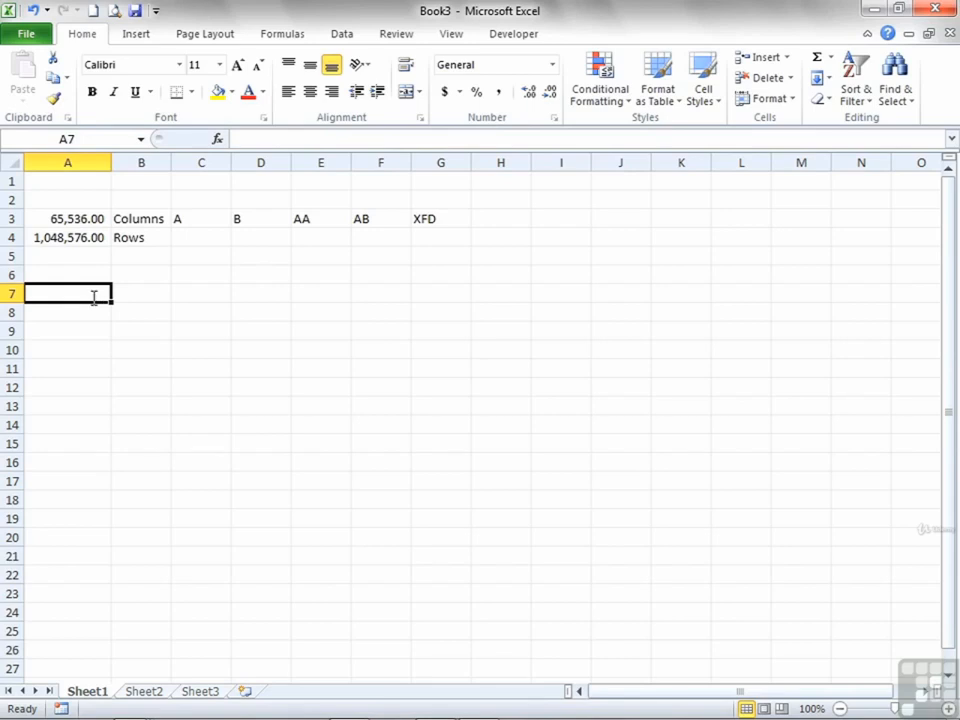
pyautogui.write('.xls')
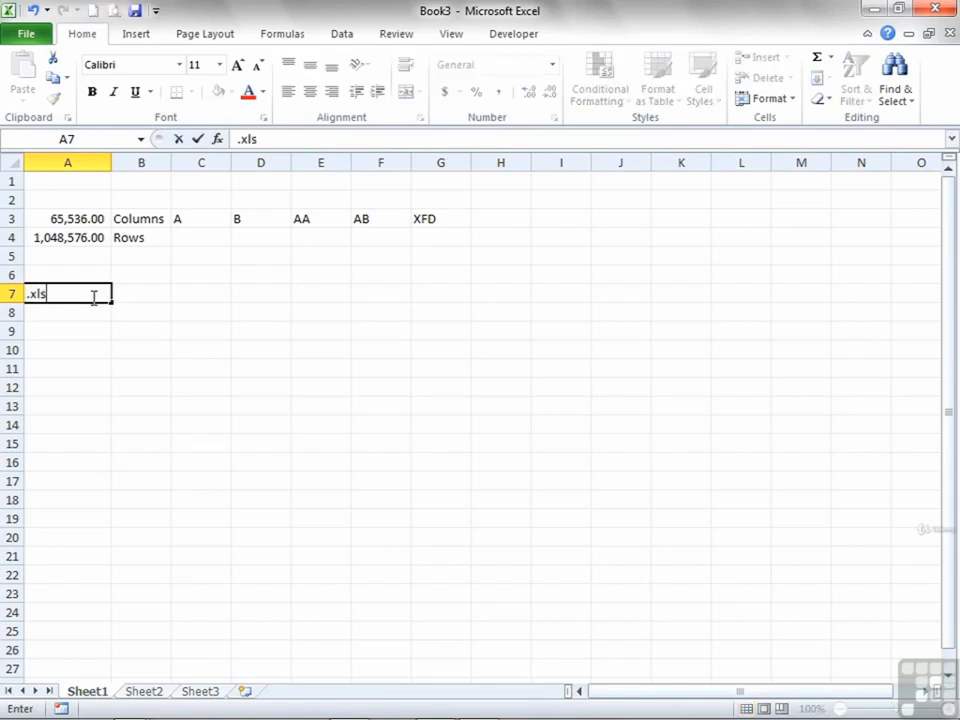
pyautogui.write('x')
pyautogui.press('Return')
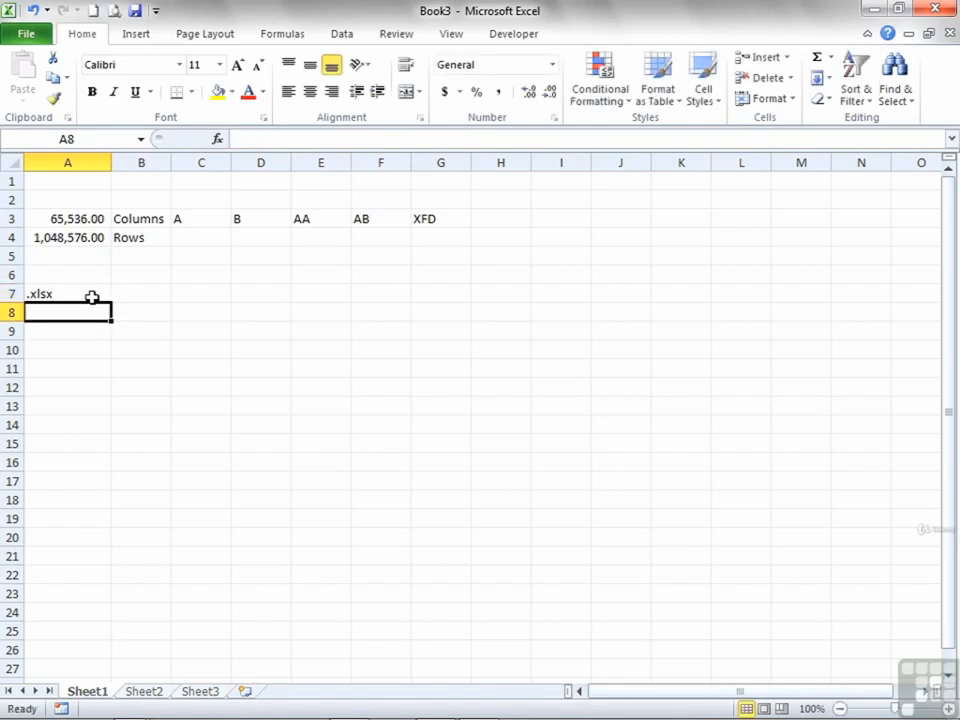
pyautogui.write('.xlsx')
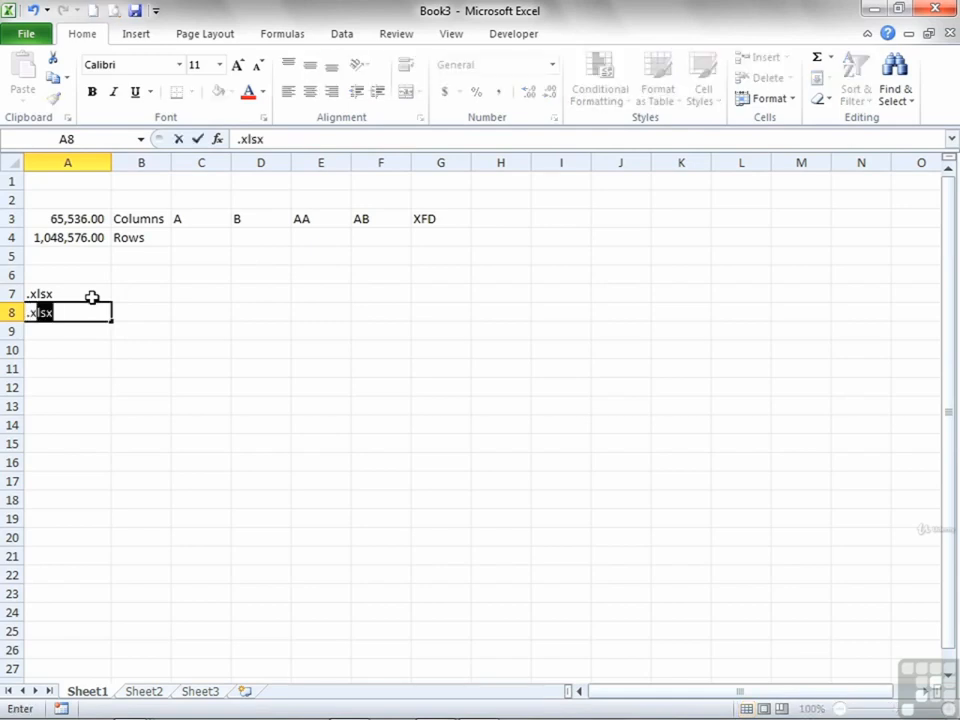
pyautogui.press('Delete')
pyautogui.press('Return')
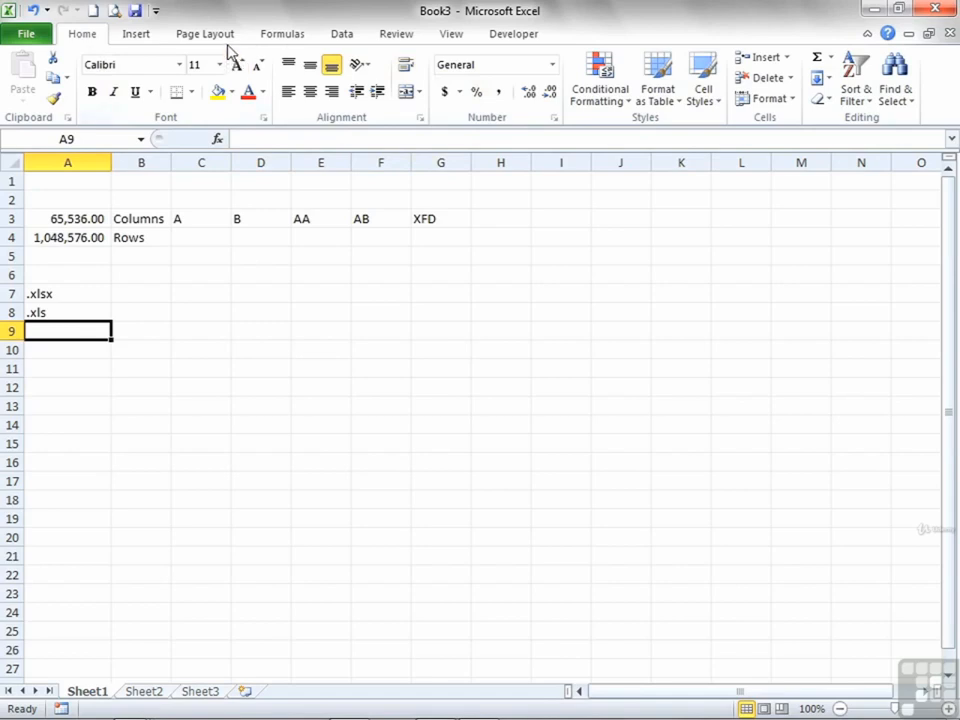
# - Review the Insert, Page Layout, Formulas, Data, Review, View and Developer commands in order, returning to the Home commands
pyautogui.click(137, 34)
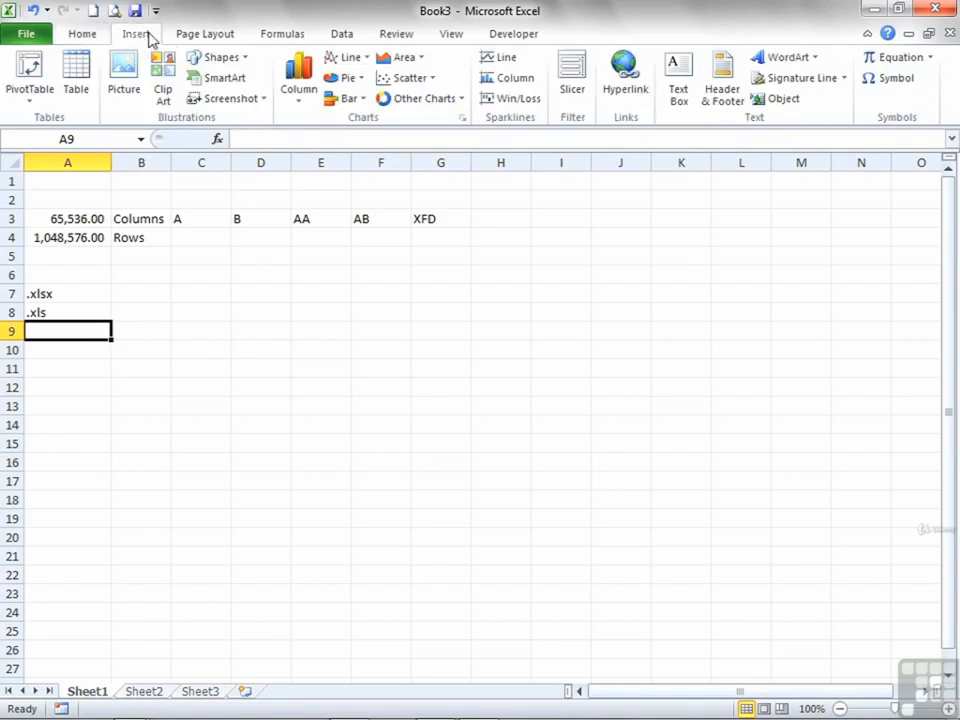
pyautogui.click(192, 38)
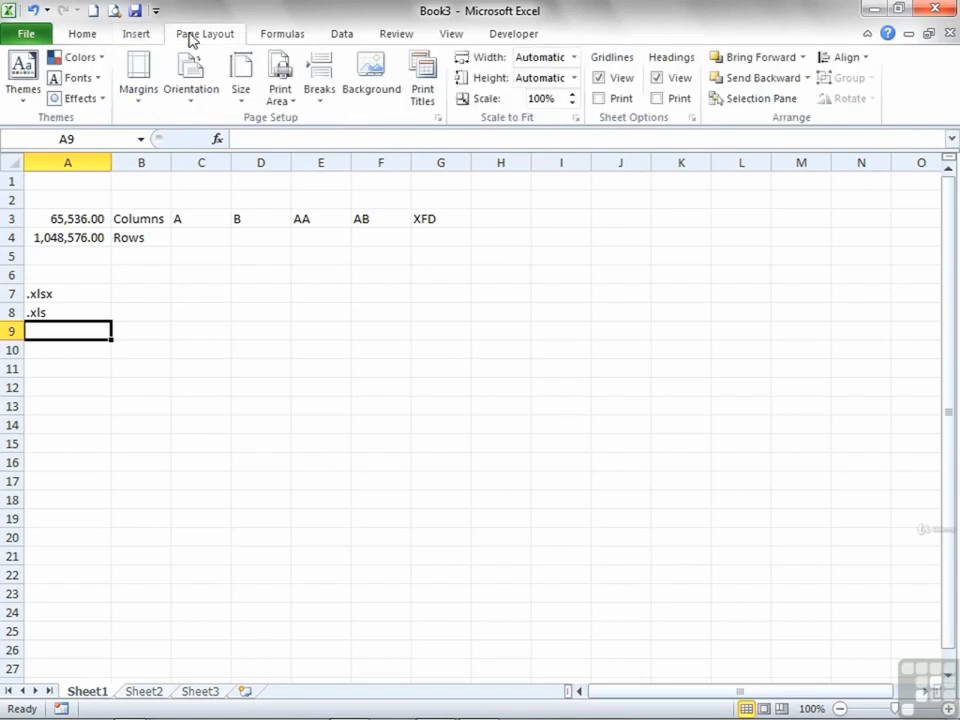
pyautogui.click(289, 37)
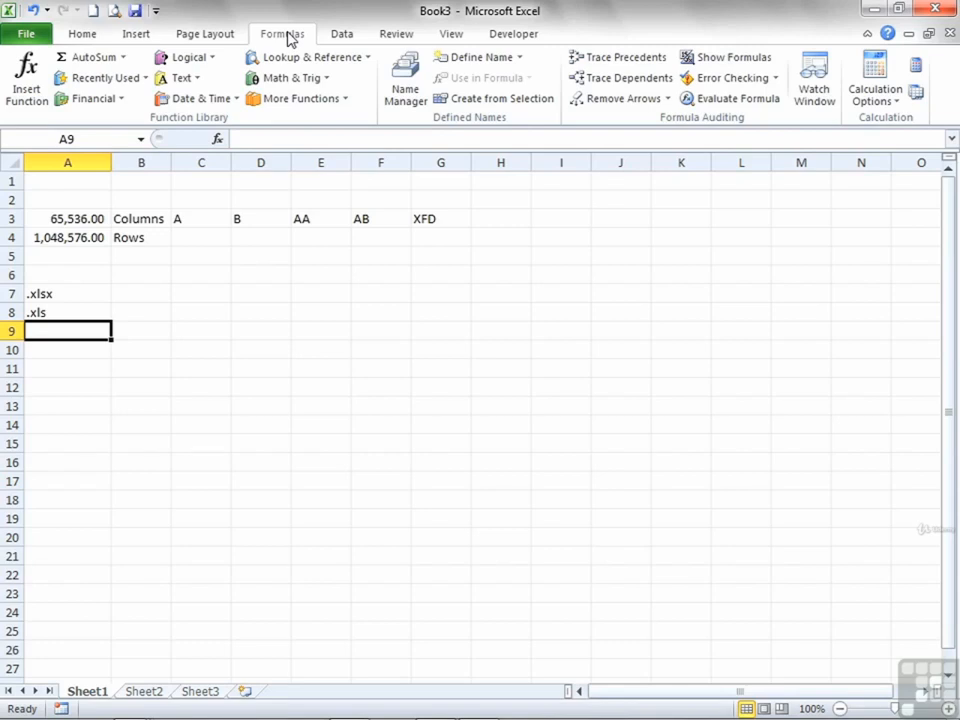
pyautogui.click(342, 40)
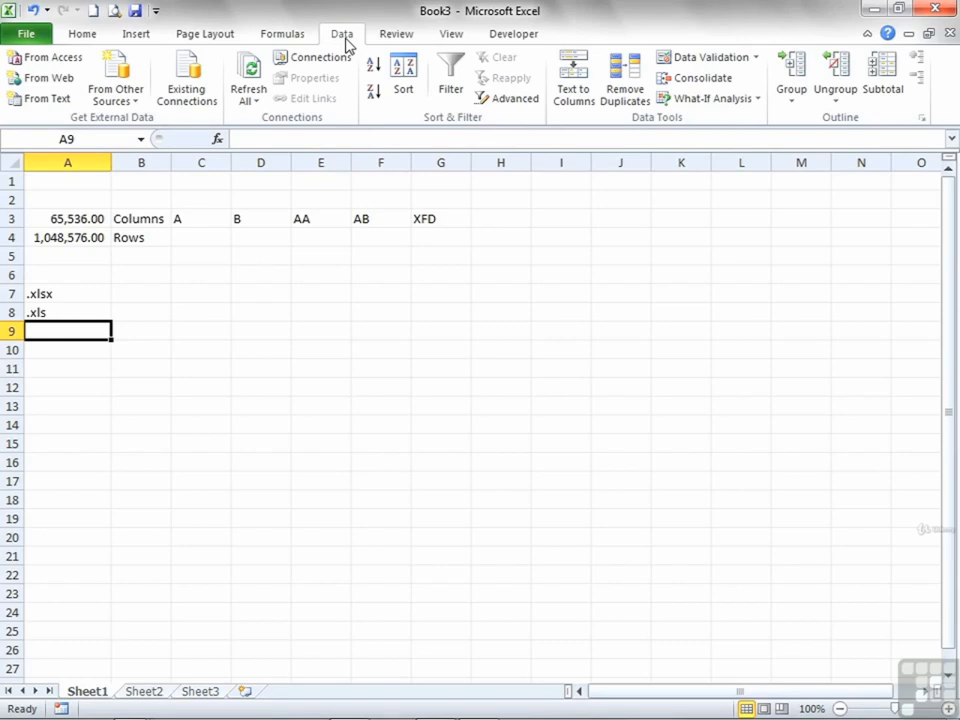
pyautogui.click(400, 36)
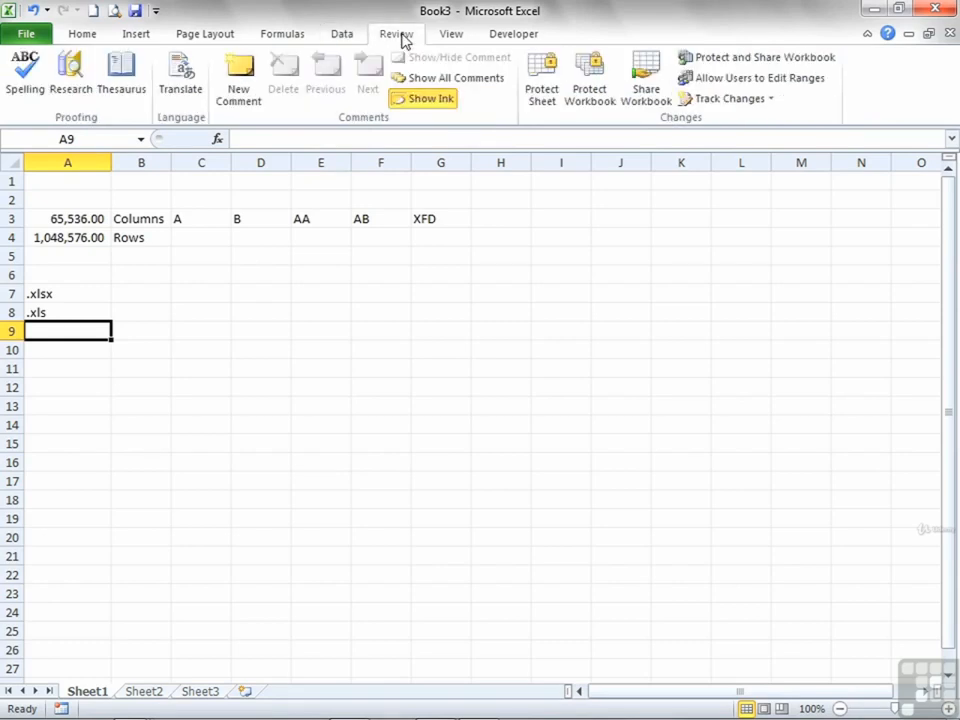
pyautogui.click(451, 37)
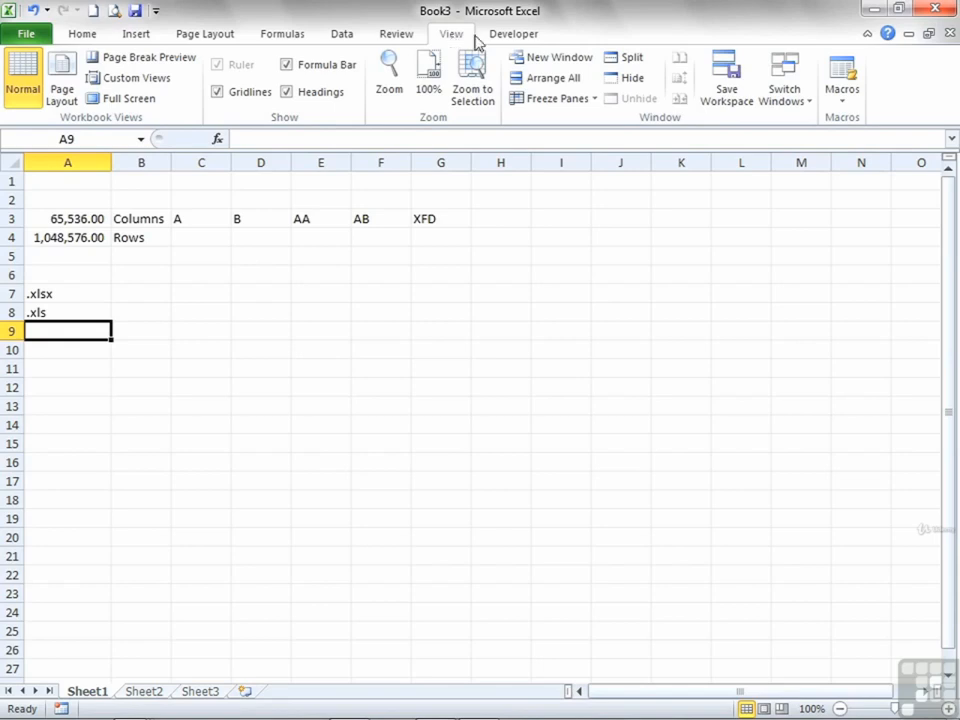
pyautogui.click(520, 40)
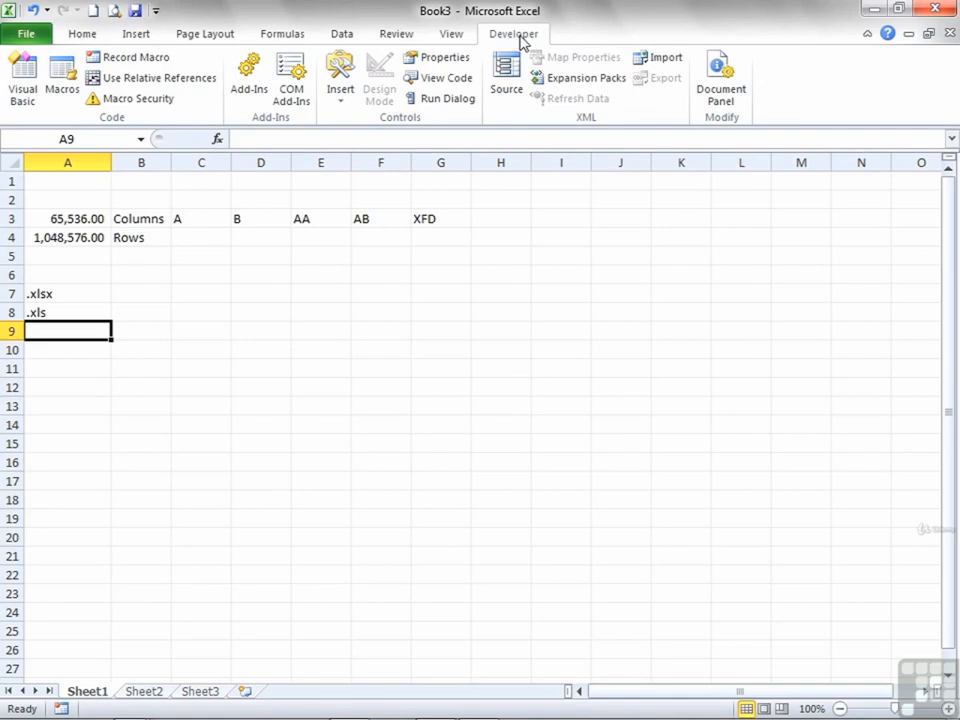
pyautogui.click(78, 32)
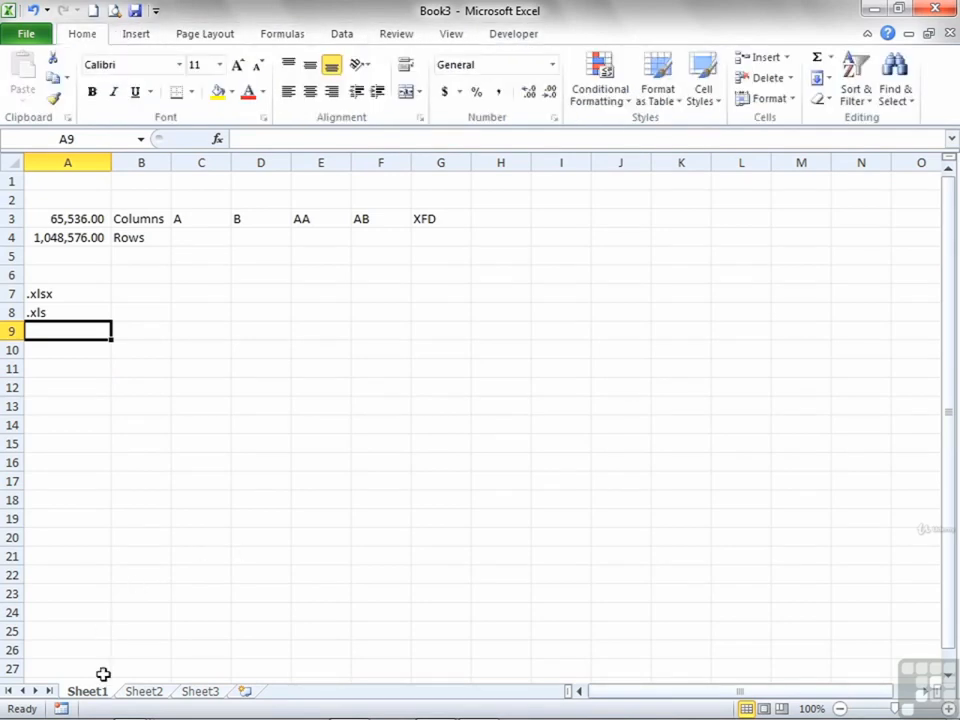
# - Select the blue SmartArt arrow on Sheet2 and examine its contextual design and format commands
pyautogui.click(148, 694)
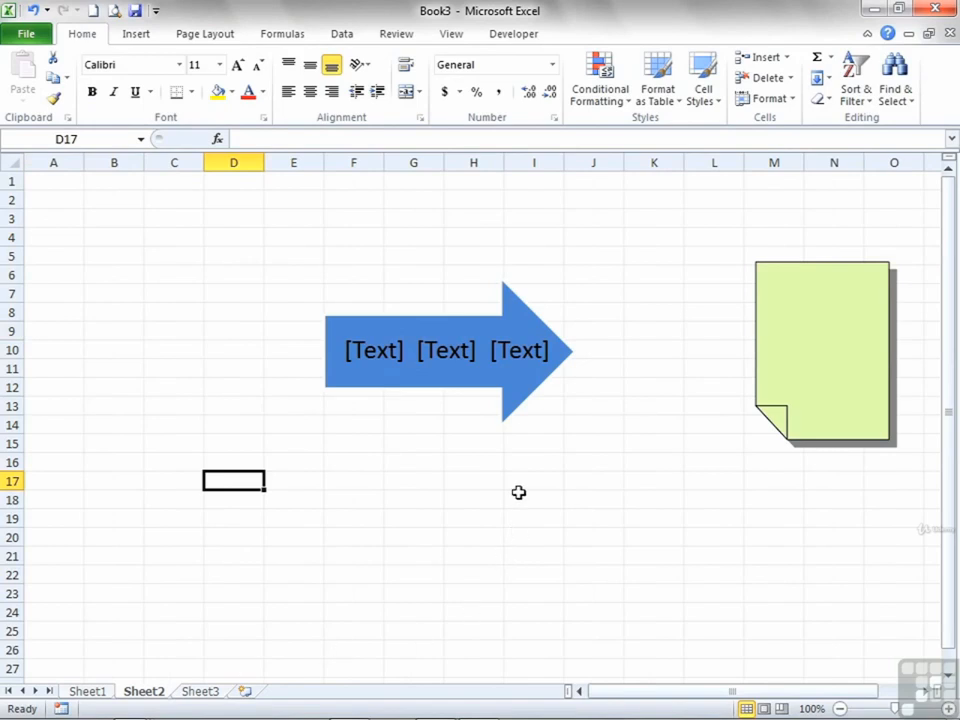
pyautogui.click(436, 380)
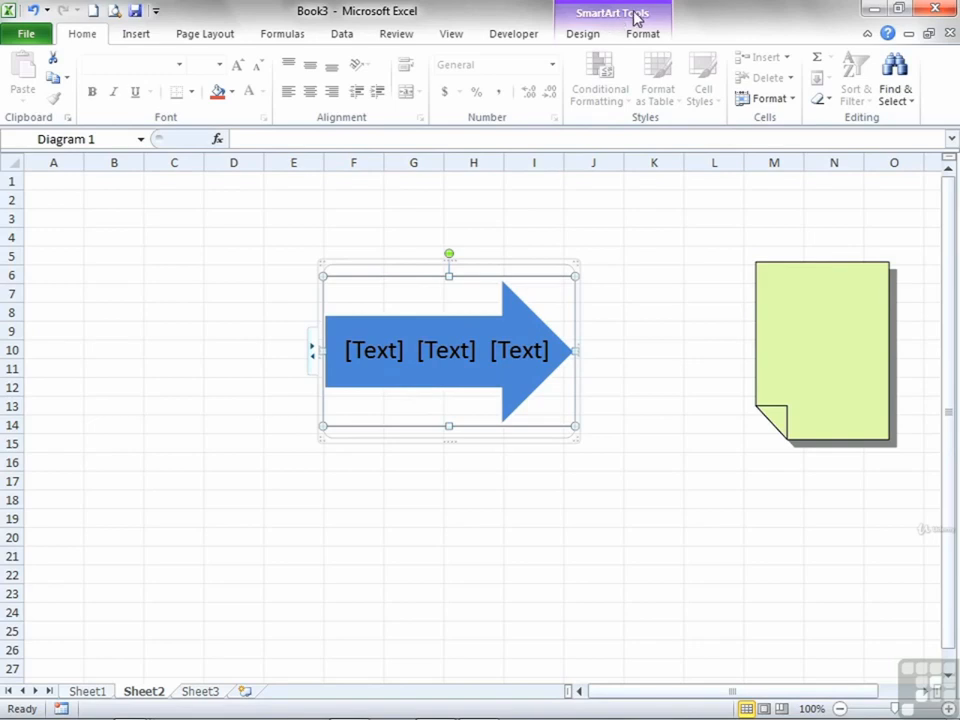
pyautogui.click(589, 36)
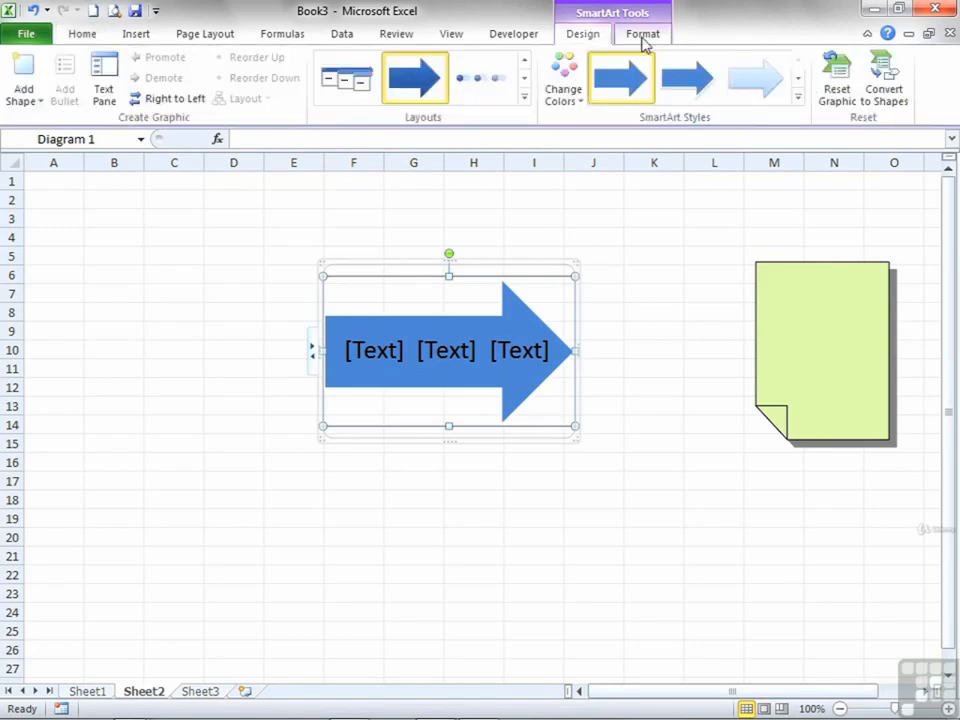
pyautogui.click(645, 40)
pyautogui.click(585, 35)
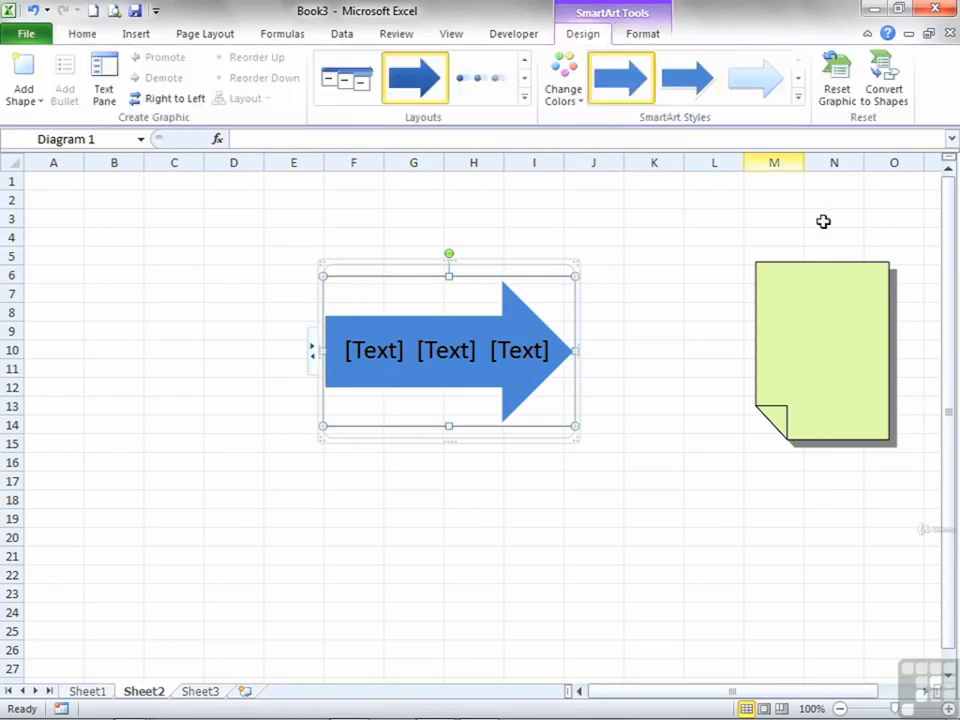
# - Select the green document shape, look at its drawing format commands, and deselect it by selecting cell K4
pyautogui.click(844, 319)
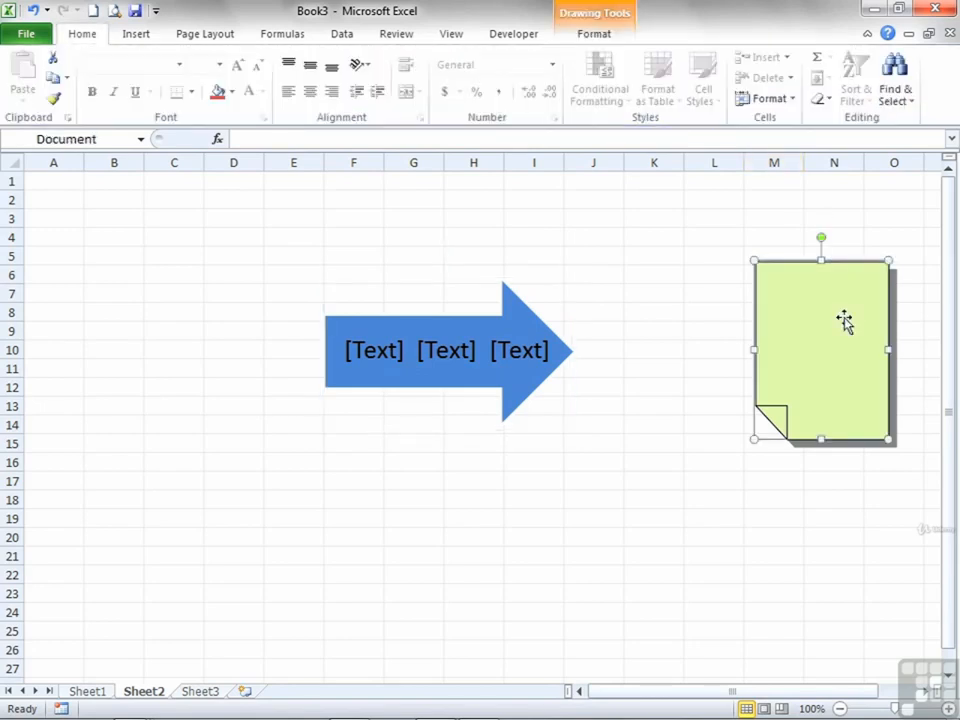
pyautogui.click(603, 36)
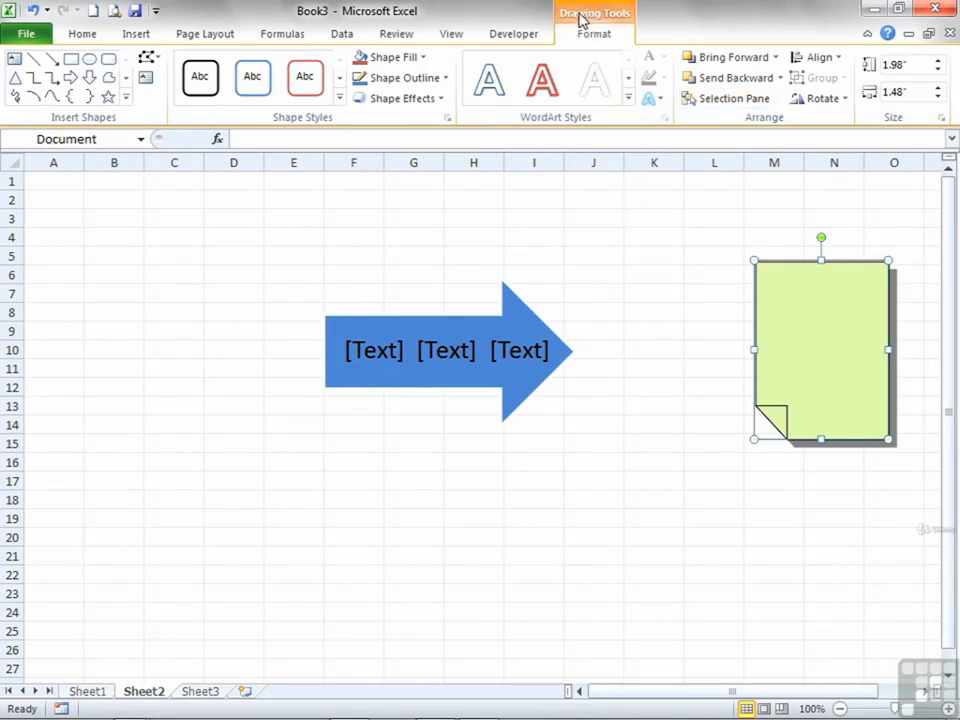
pyautogui.click(650, 238)
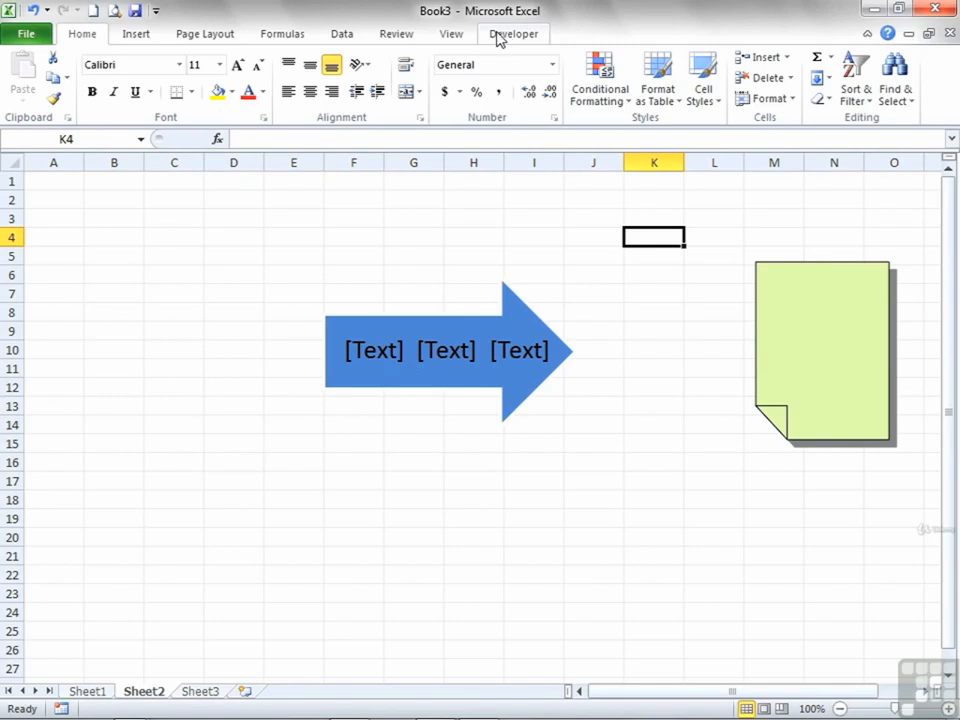
# - Look through the ribbon's command sets from View back to Home and check the workbook's Info page
pyautogui.click(453, 36)
pyautogui.click(340, 36)
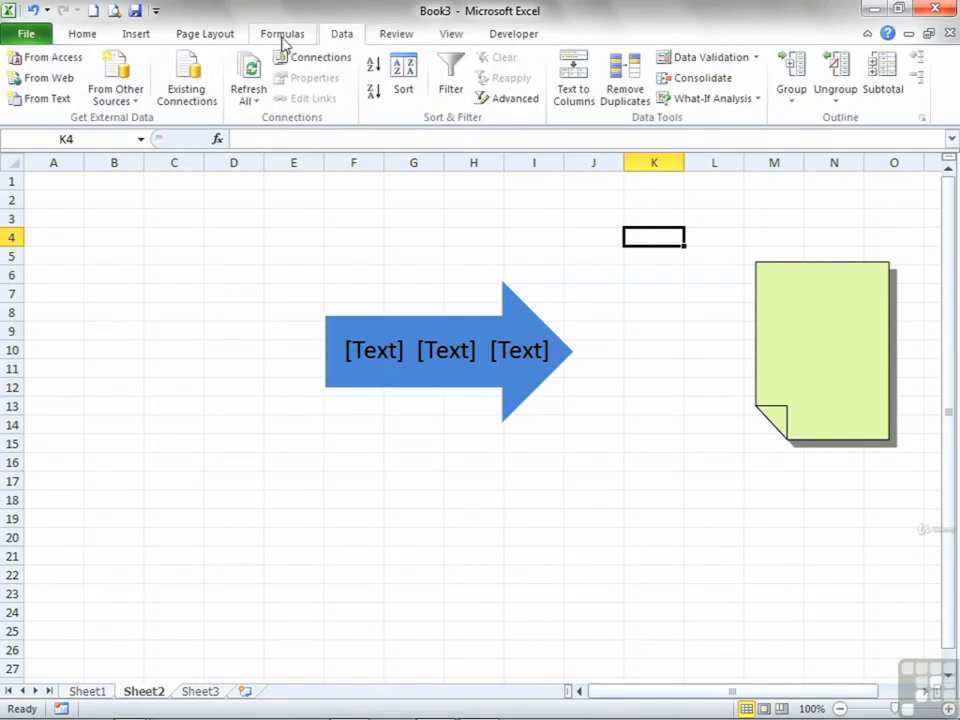
pyautogui.click(279, 36)
pyautogui.click(212, 37)
pyautogui.click(136, 36)
pyautogui.click(86, 38)
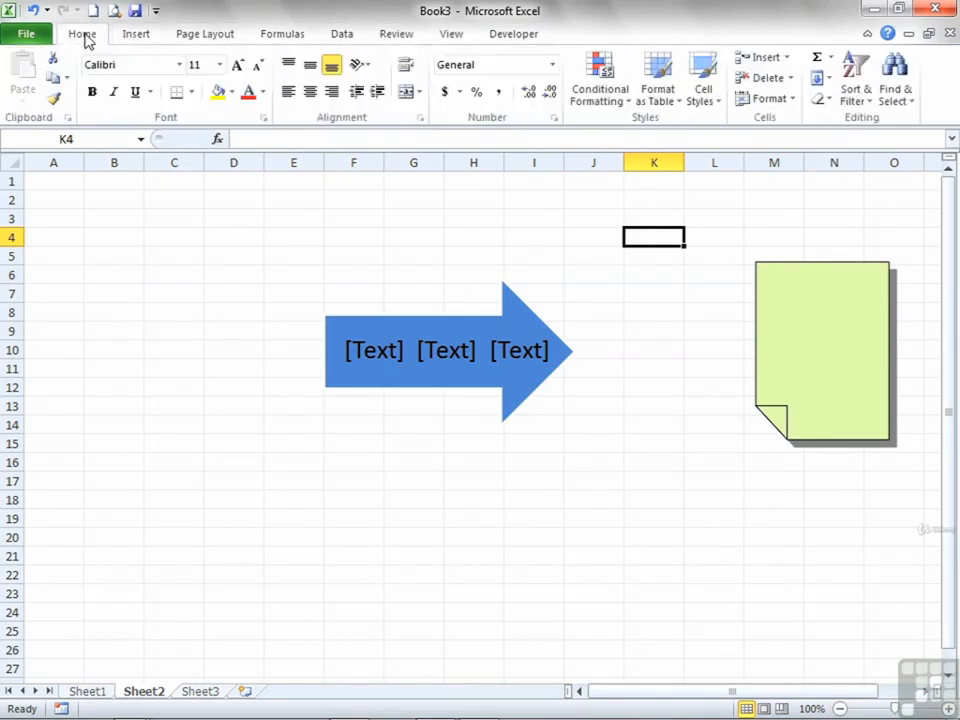
pyautogui.click(25, 36)
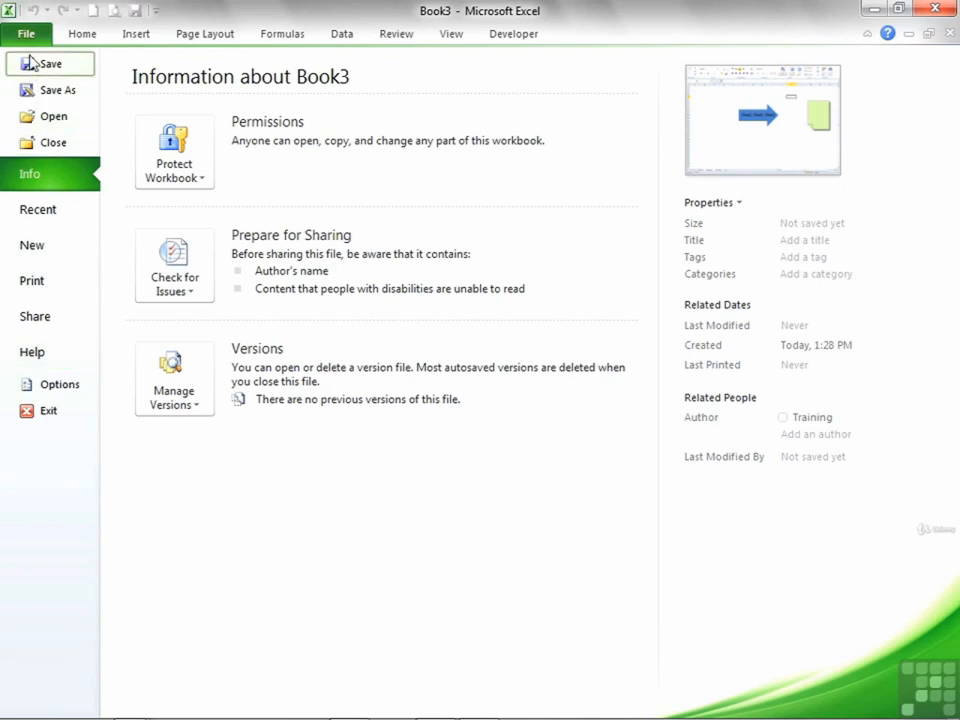
pyautogui.click(84, 34)
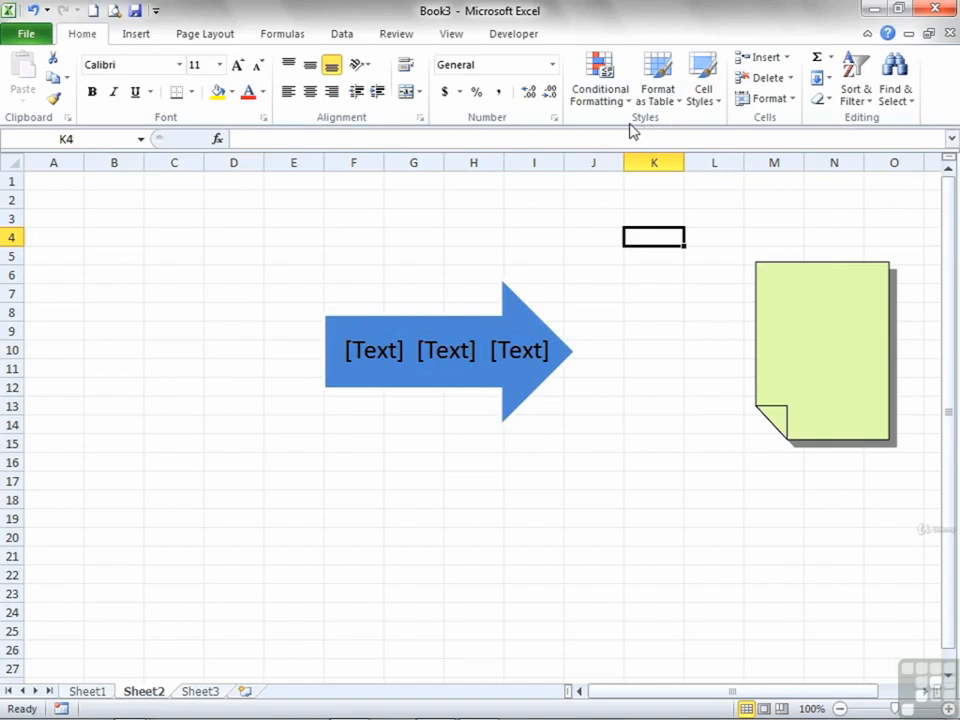
# - View the number options in Format Cells for cell K4 without changing them, and display the Insert commands
pyautogui.click(554, 119)
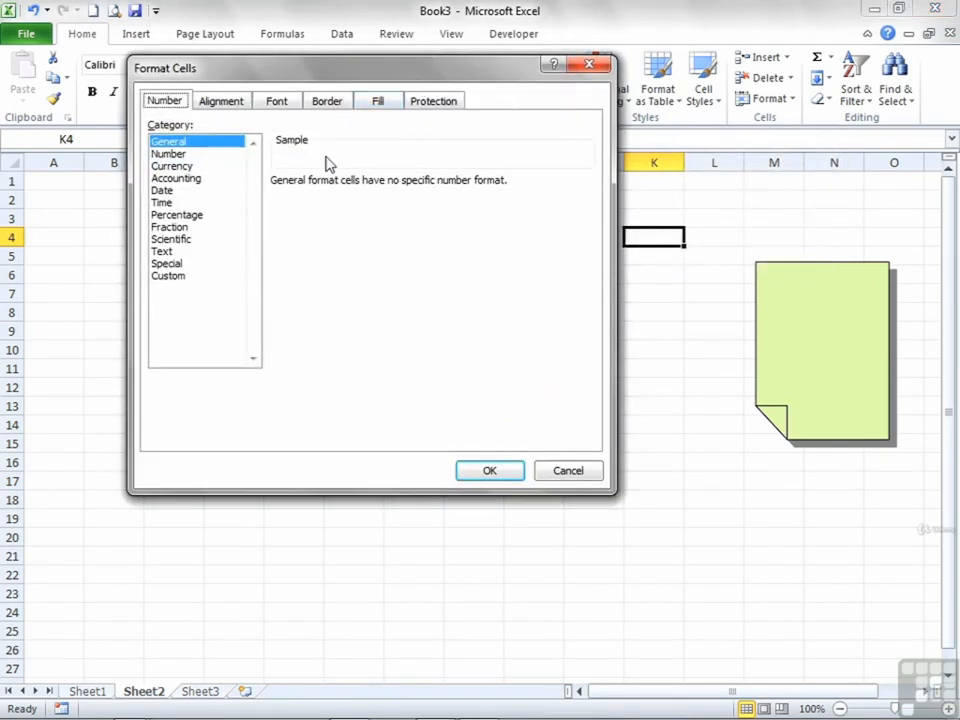
pyautogui.click(564, 472)
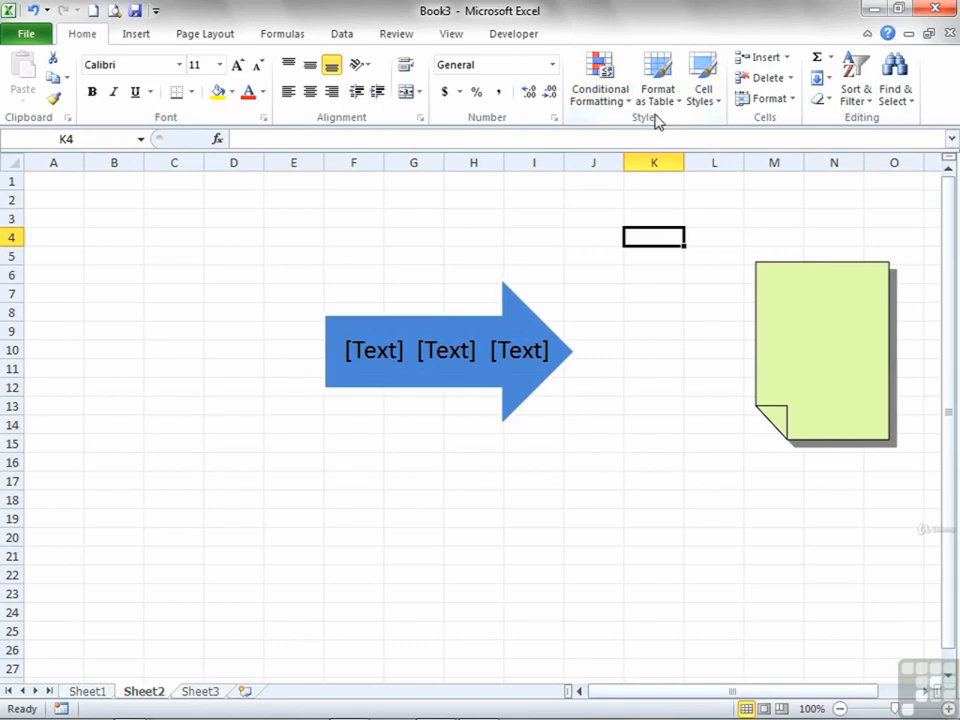
pyautogui.click(136, 36)
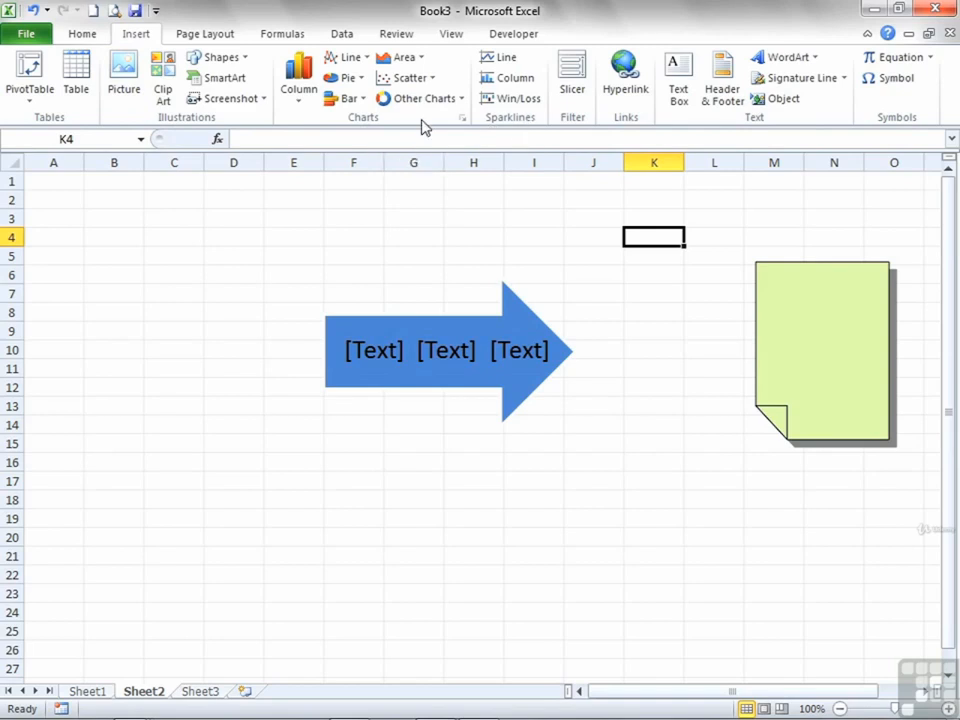
# - View the available chart types in the Insert Chart dialog without inserting a chart, and display the Formulas commands
pyautogui.click(461, 121)
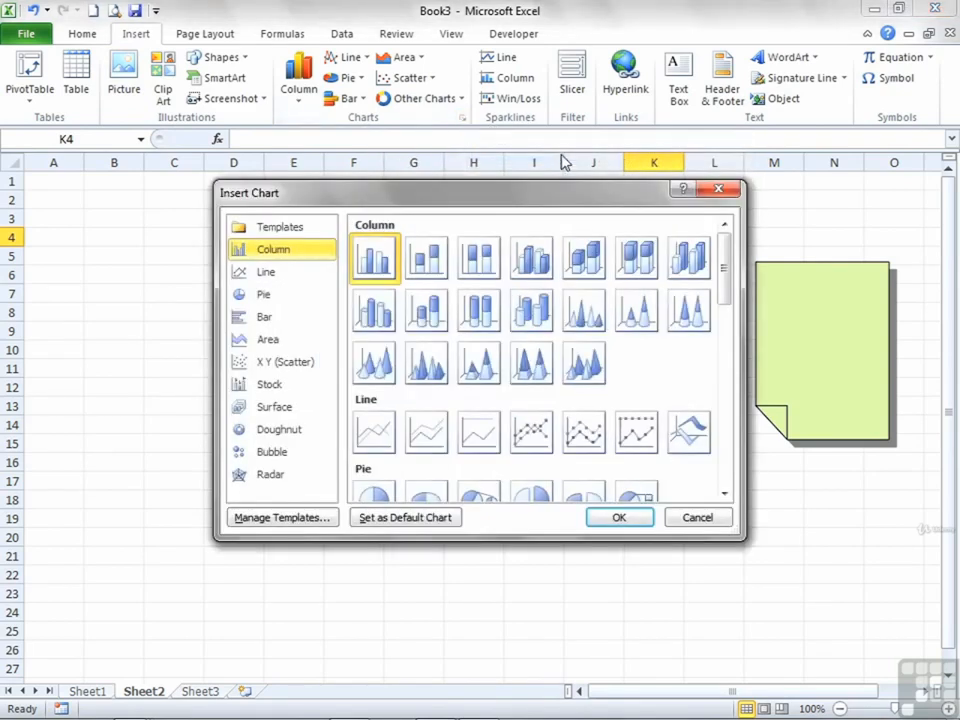
pyautogui.press('Escape')
pyautogui.click(295, 35)
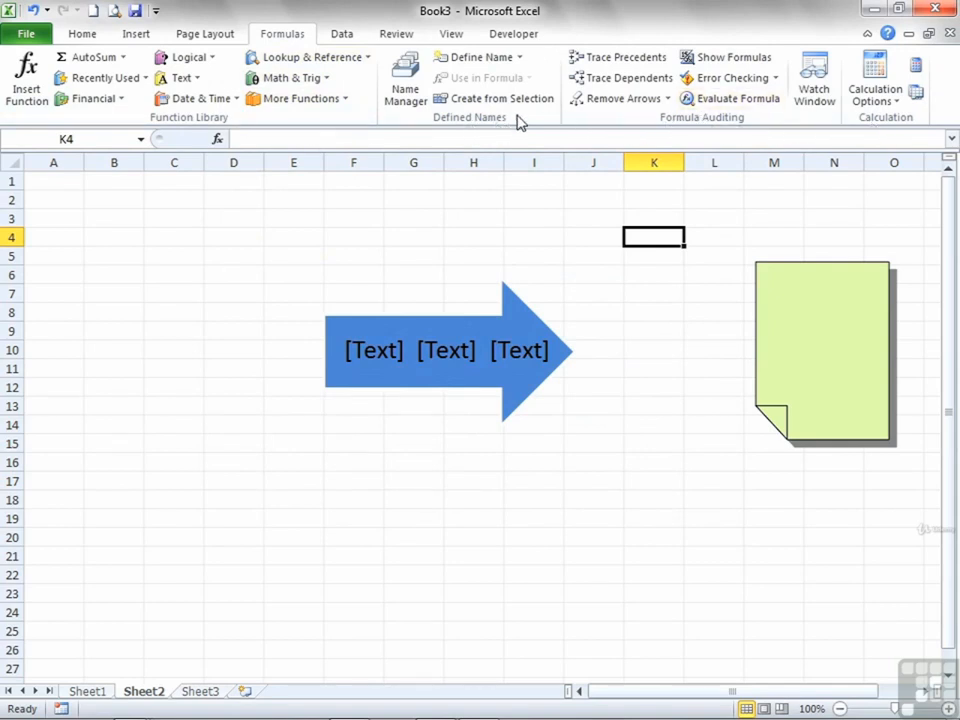
# - Display the Data commands and view the outline settings dialog, dismissing it without changes
pyautogui.click(344, 36)
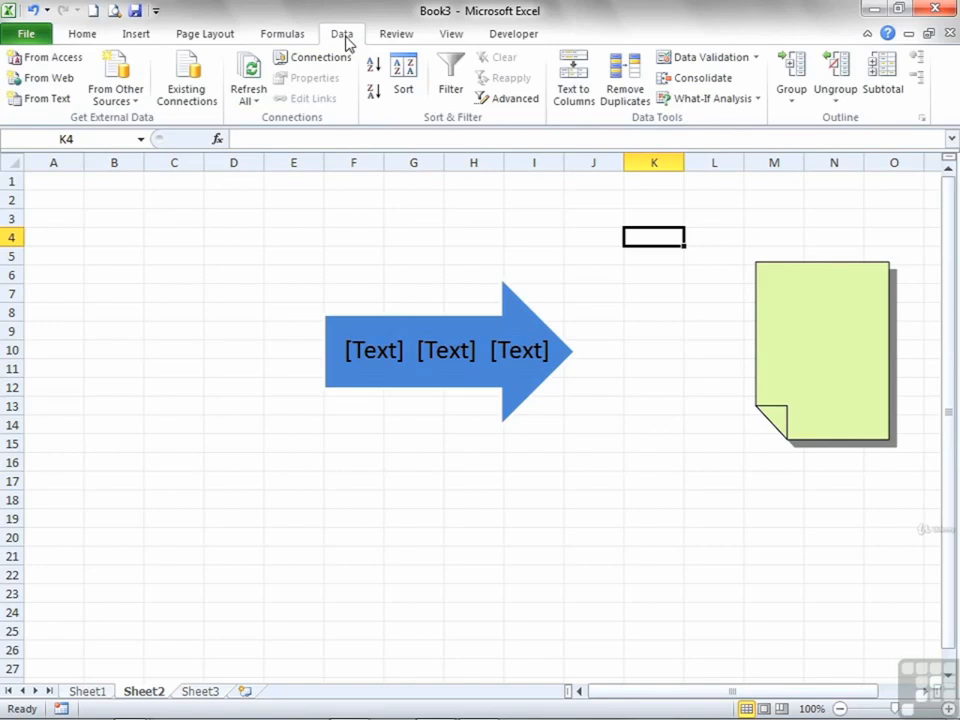
pyautogui.click(922, 119)
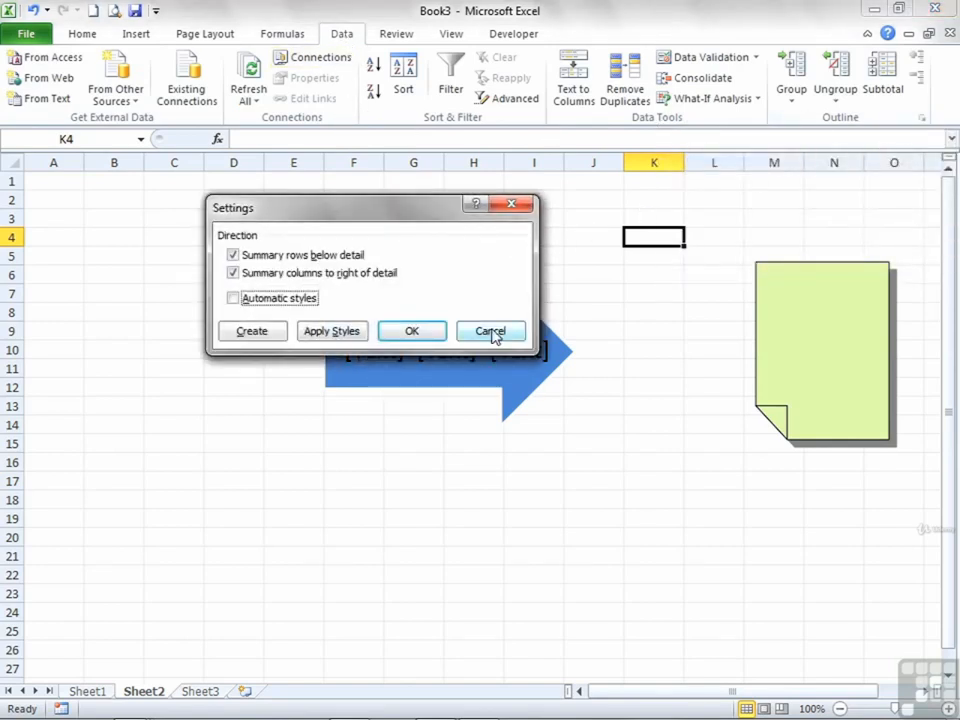
pyautogui.click(491, 333)
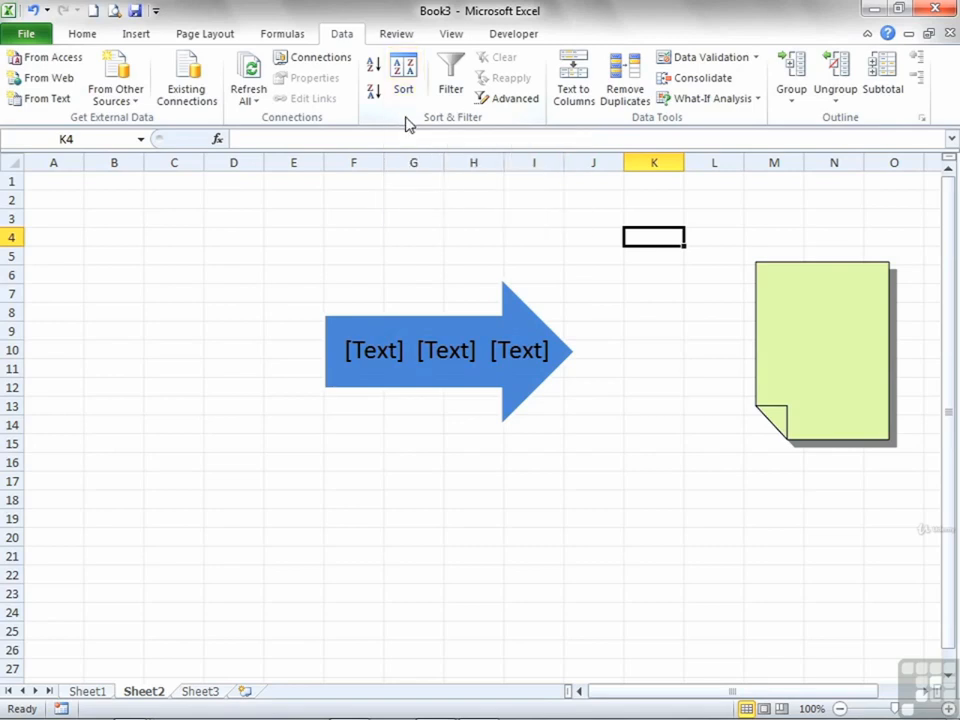
pyautogui.click(536, 119)
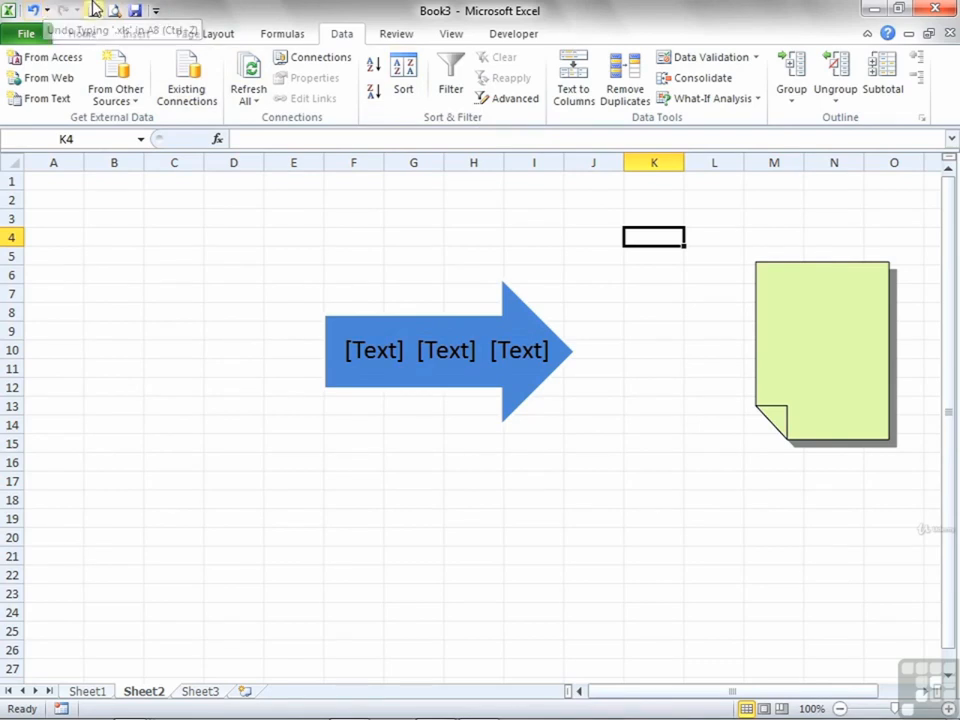
# - Add the Spelling command to the Quick Access Toolbar and remove it again
pyautogui.click(156, 12)
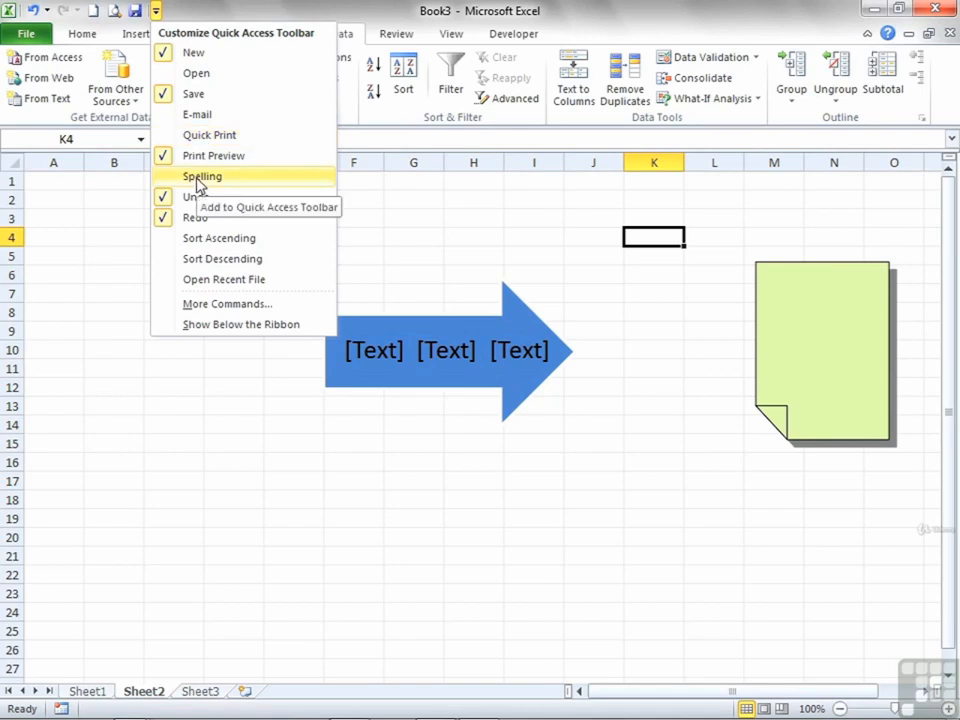
pyautogui.click(196, 177)
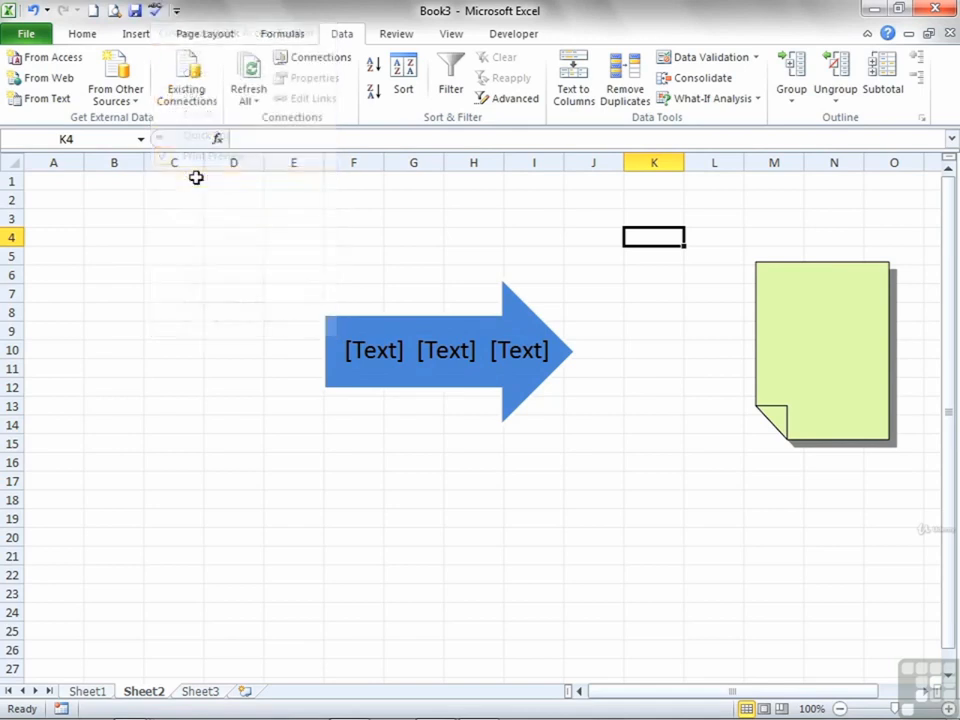
pyautogui.click(177, 11)
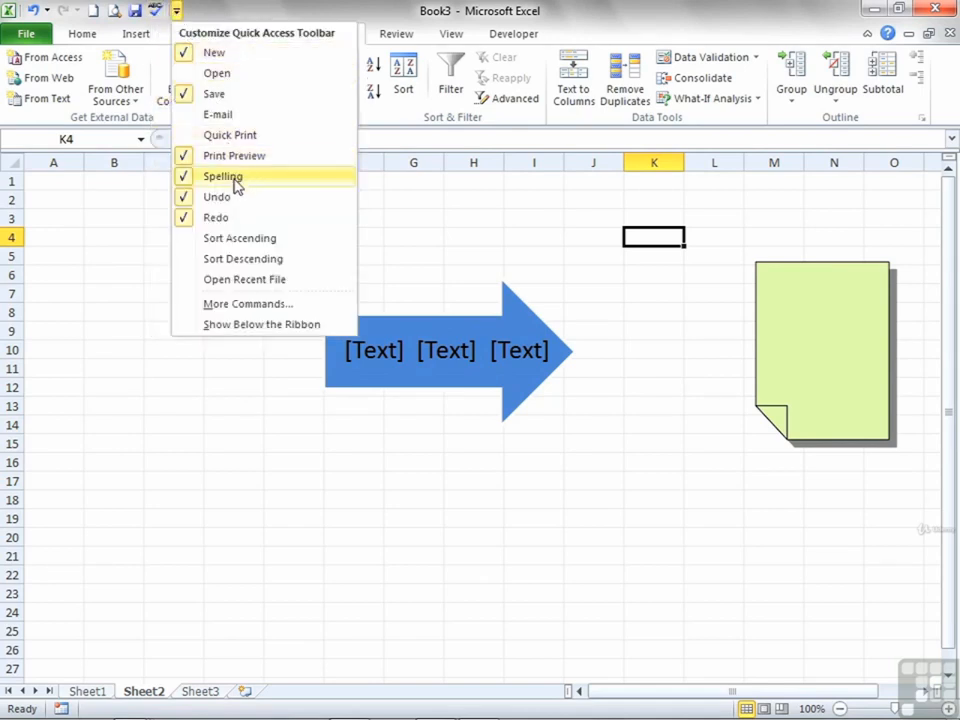
pyautogui.click(190, 178)
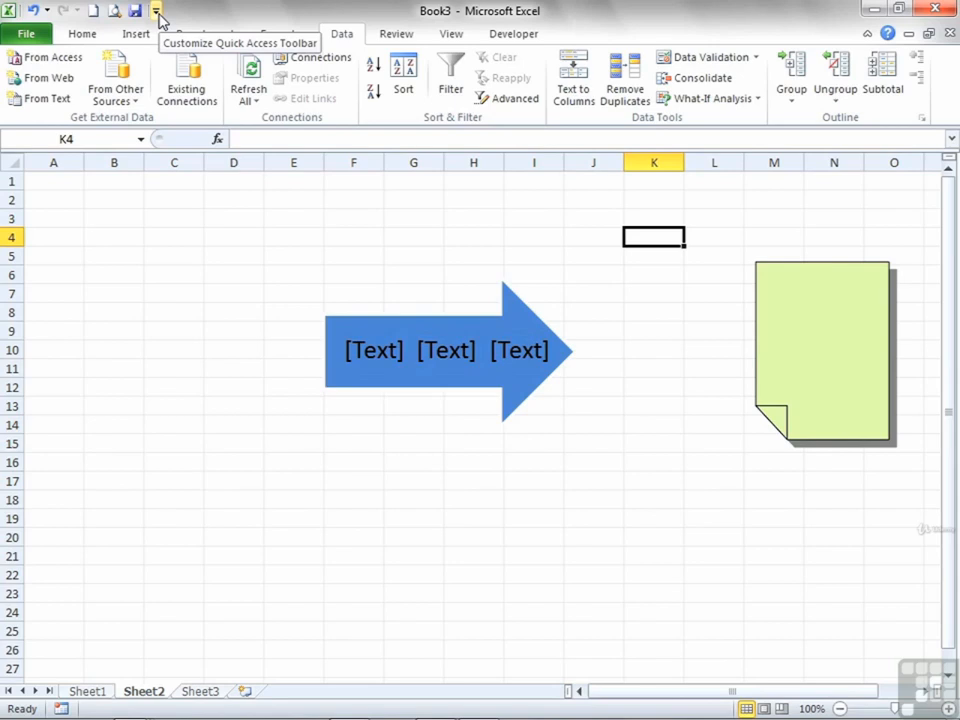
# - Minimize the ribbon, temporarily display the Insert commands over the sheet, and restore the full ribbon
pyautogui.doubleClick(341, 38)
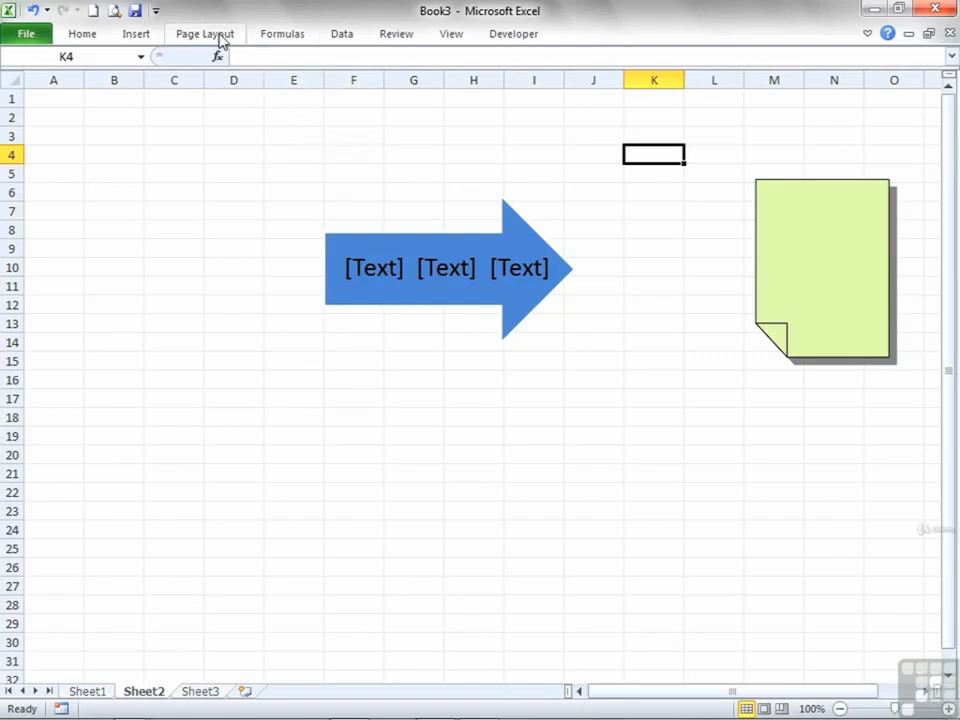
pyautogui.click(136, 34)
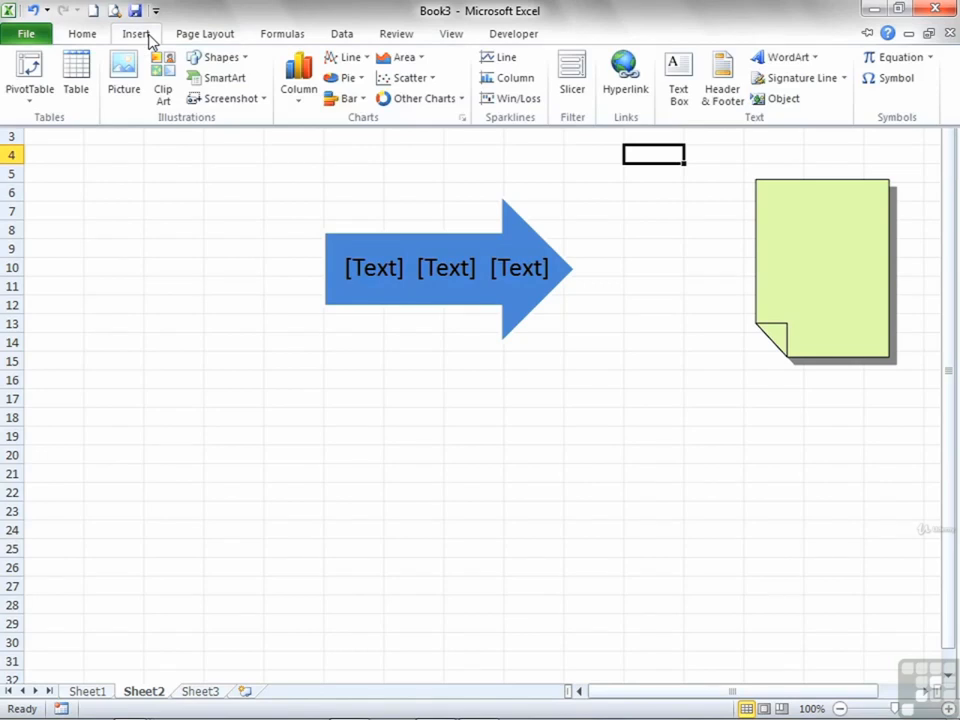
pyautogui.click(206, 199)
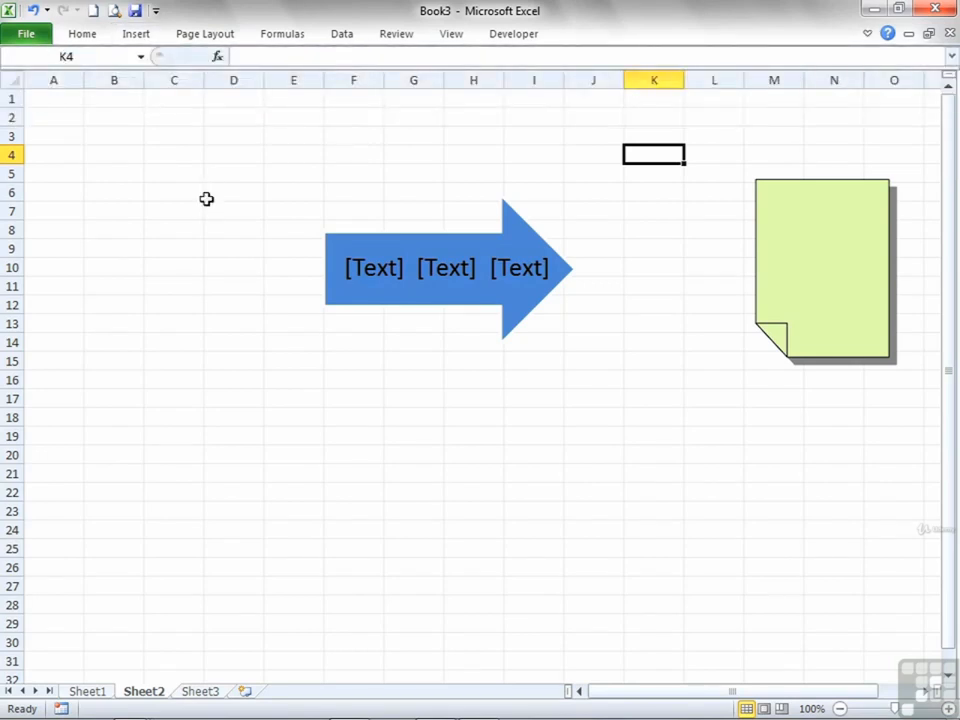
pyautogui.doubleClick(138, 35)
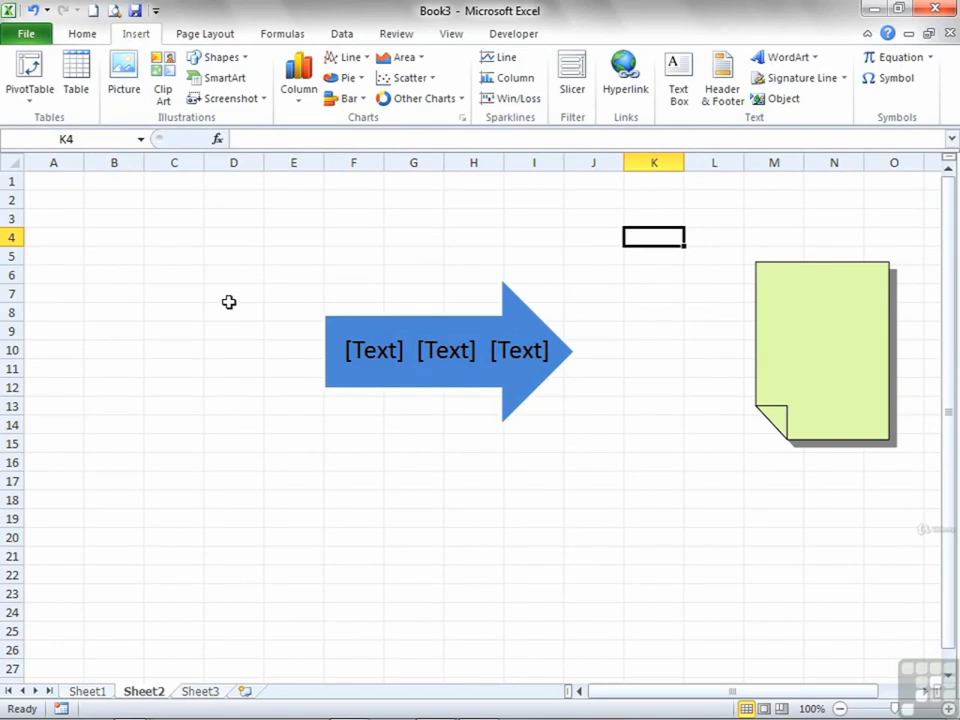
# - Minimize the ribbon again, look through the Insert, Page Layout and Formulas commands, and restore the ribbon with Formulas displayed
pyautogui.doubleClick(137, 35)
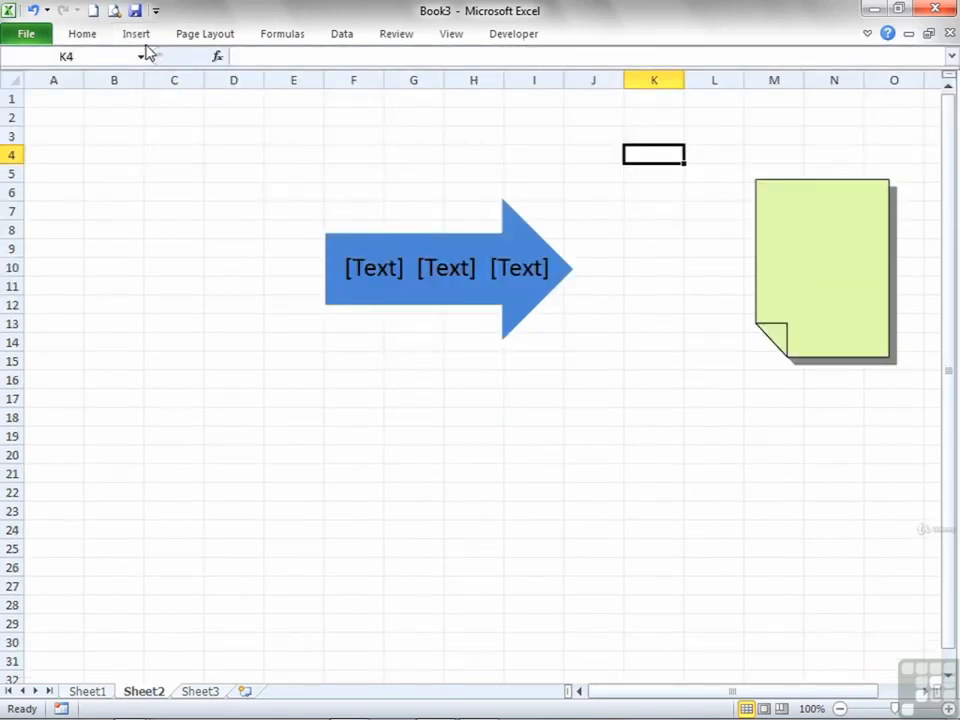
pyautogui.click(141, 34)
pyautogui.click(196, 35)
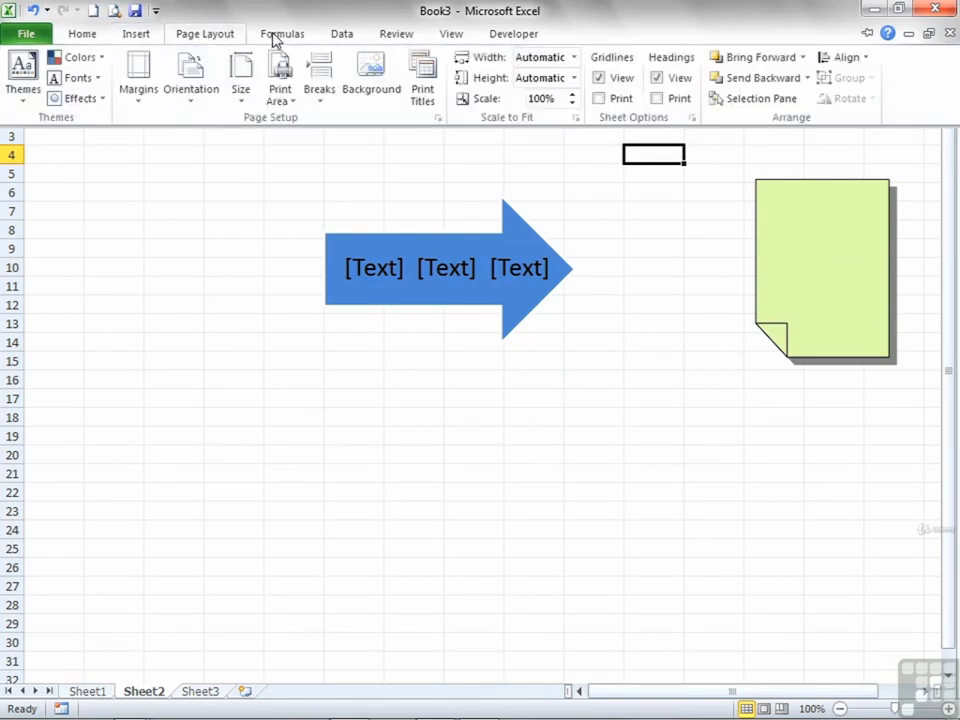
pyautogui.click(276, 38)
pyautogui.click(288, 40)
pyautogui.doubleClick(290, 40)
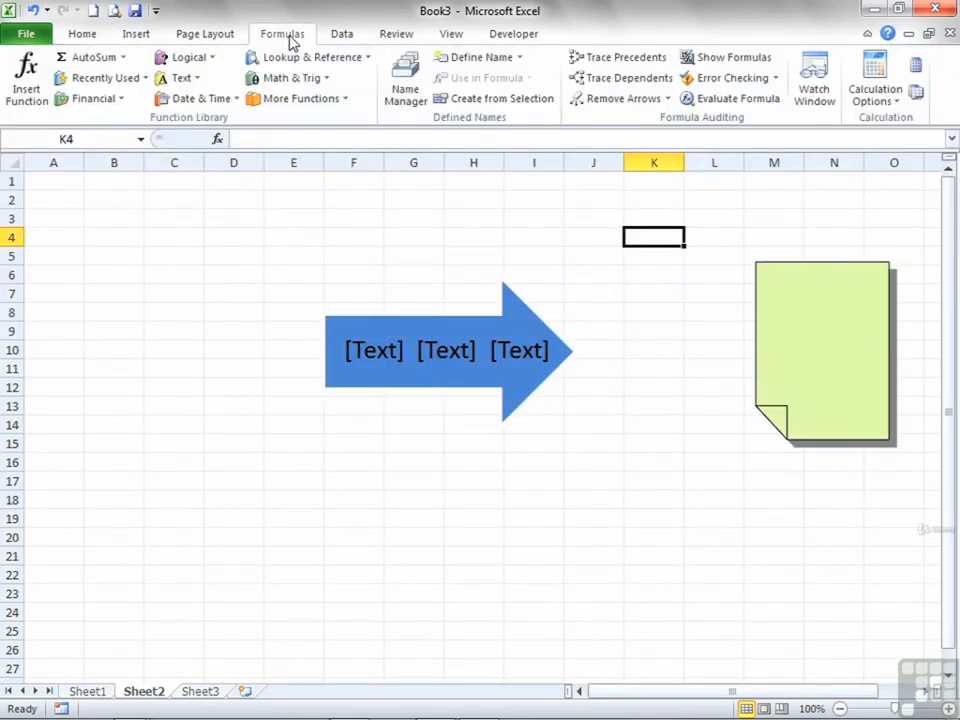
# - Return to Sheet1 and check the formulas behind the column and row limits in cells A3 and A4
pyautogui.click(90, 691)
pyautogui.click(93, 218)
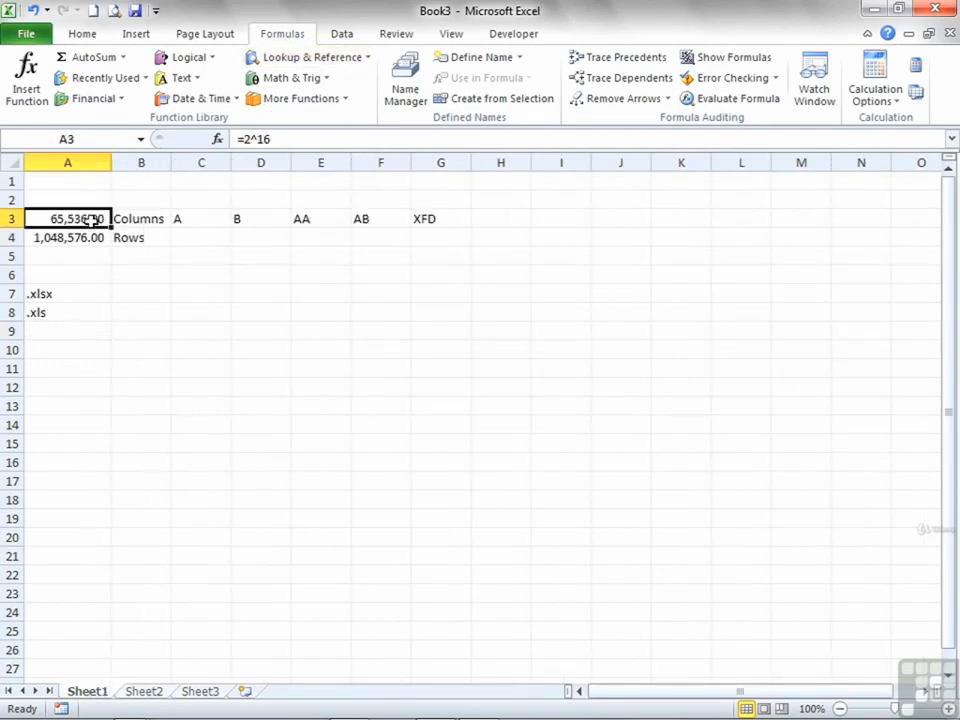
pyautogui.click(95, 238)
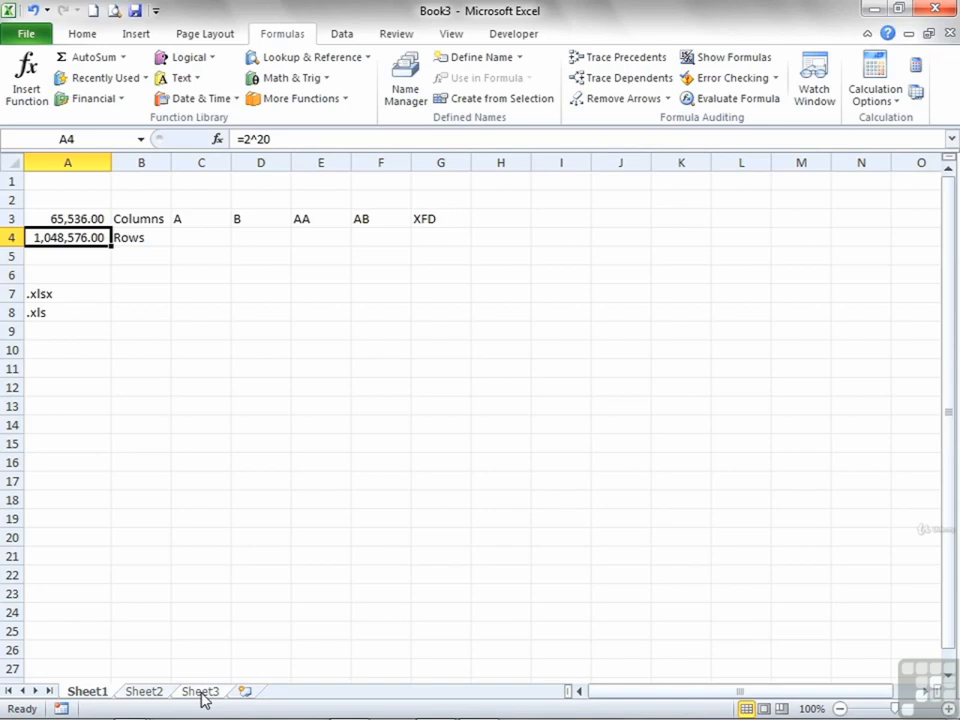
# - Look through the Home, Insert, Formulas, Data and Review command sets of the ribbon
pyautogui.click(96, 38)
pyautogui.click(138, 44)
pyautogui.click(282, 34)
pyautogui.click(340, 36)
pyautogui.click(392, 36)
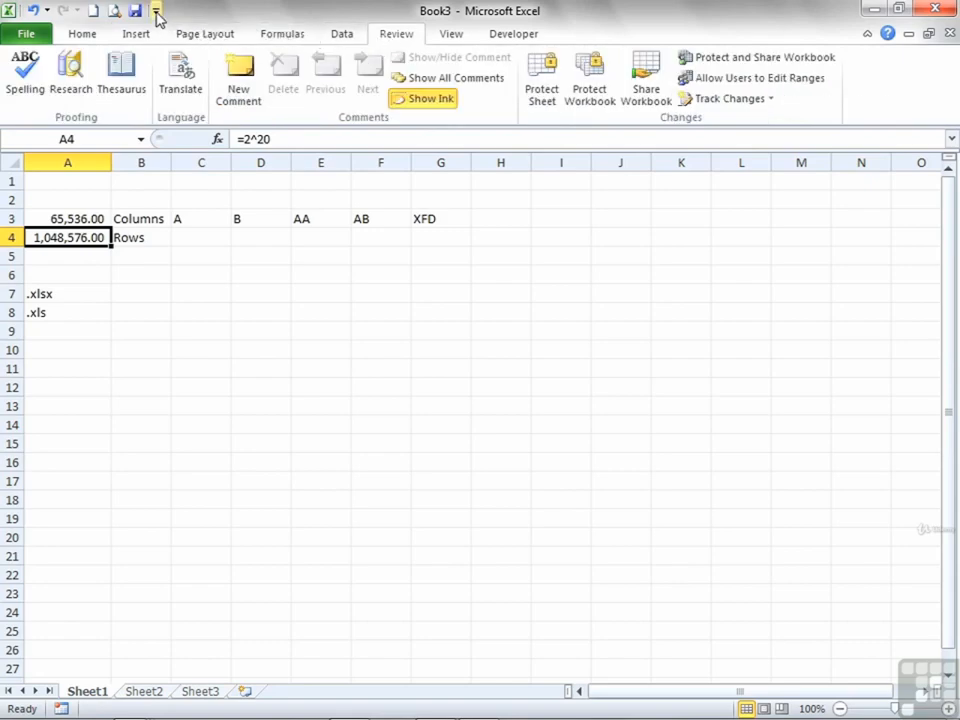